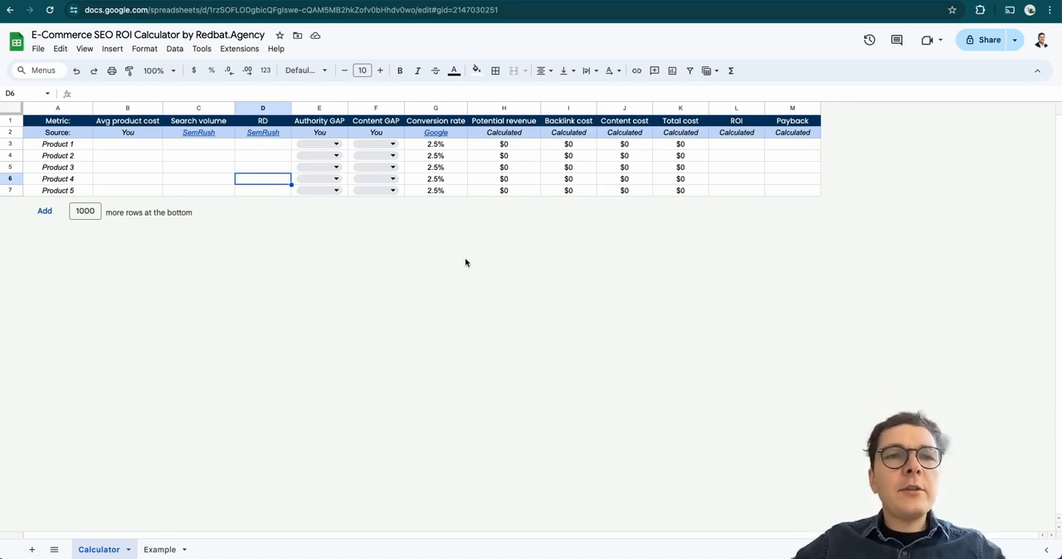
click(157, 169)
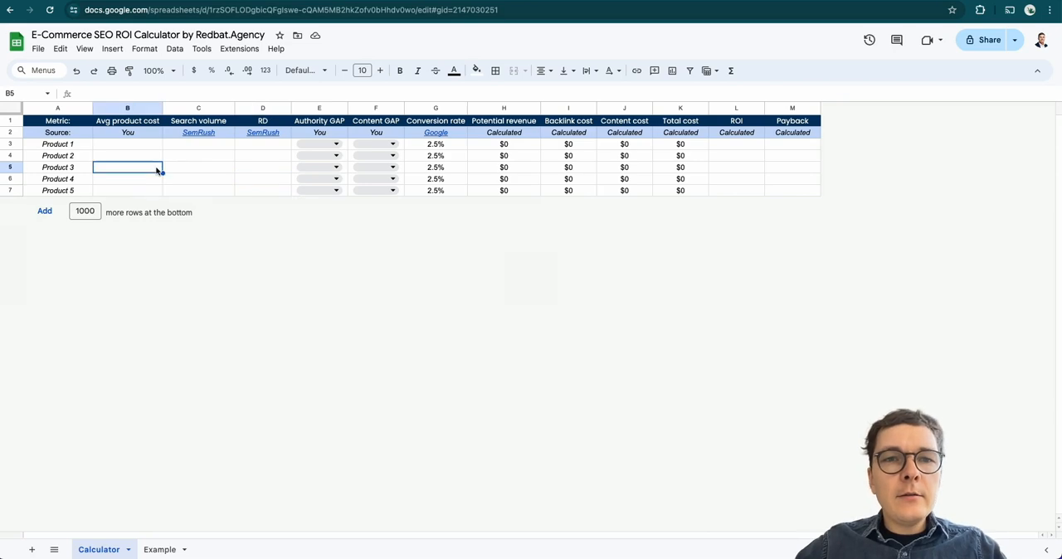
mouse_move(263, 143)
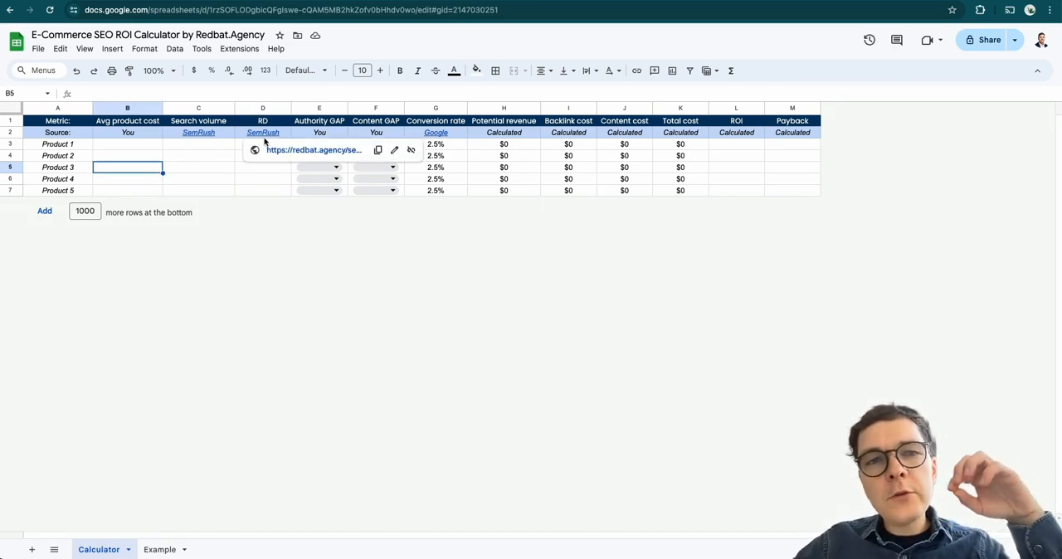
click(222, 167)
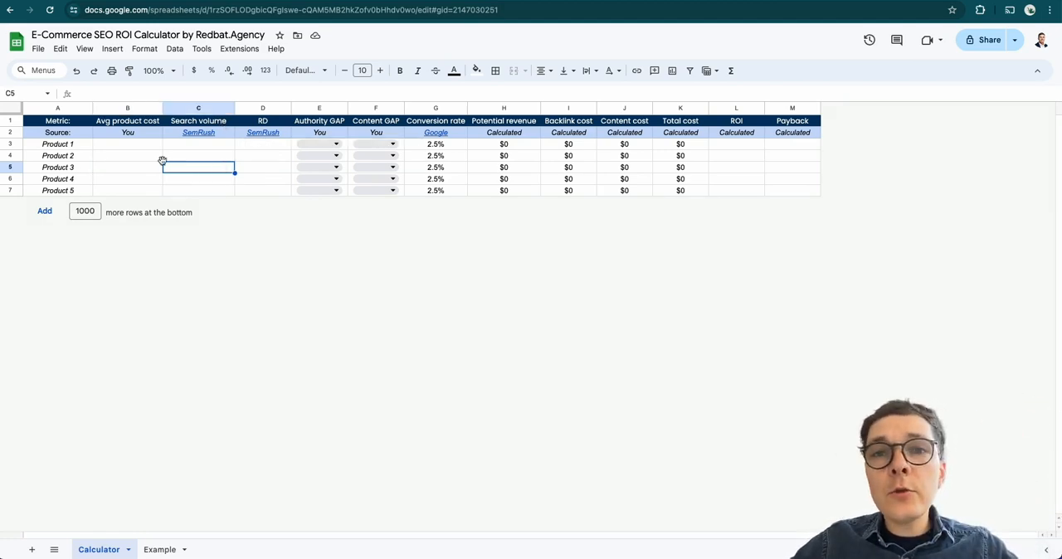
click(261, 159)
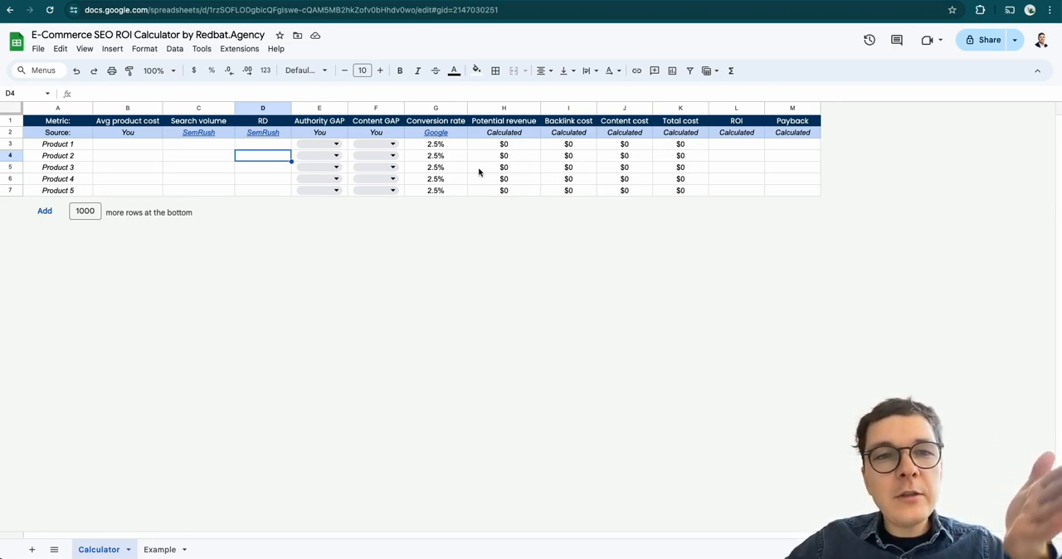
Open the Semrush trial link from the search volume source cell, view its landing page and return to the calculator sheet
mouse_move(197, 134)
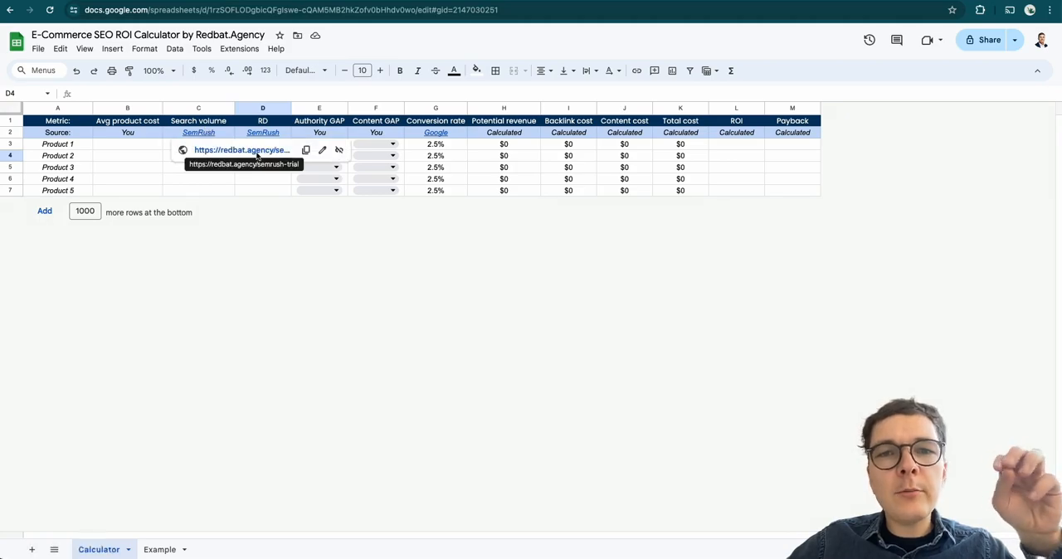
click(254, 150)
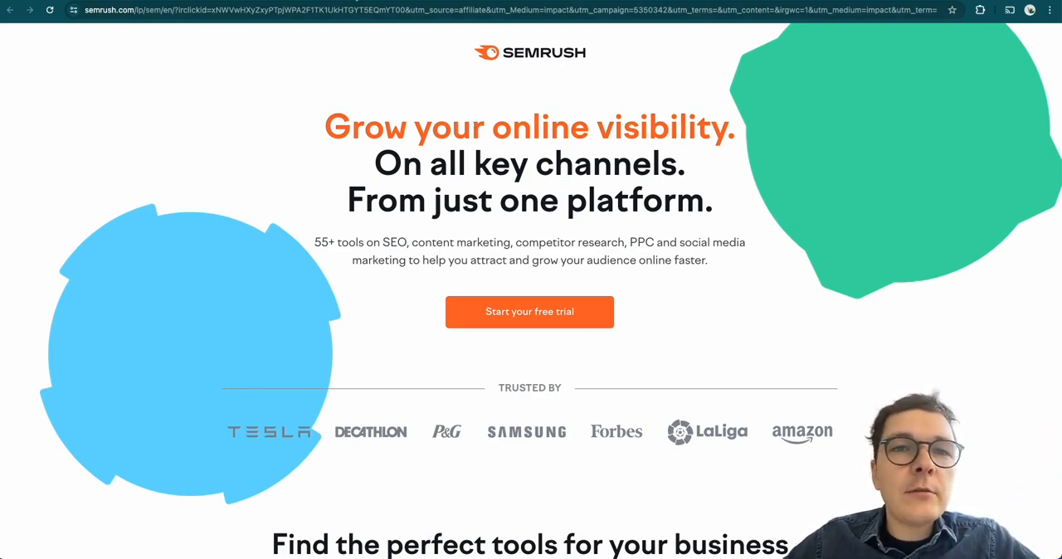
click(249, 1)
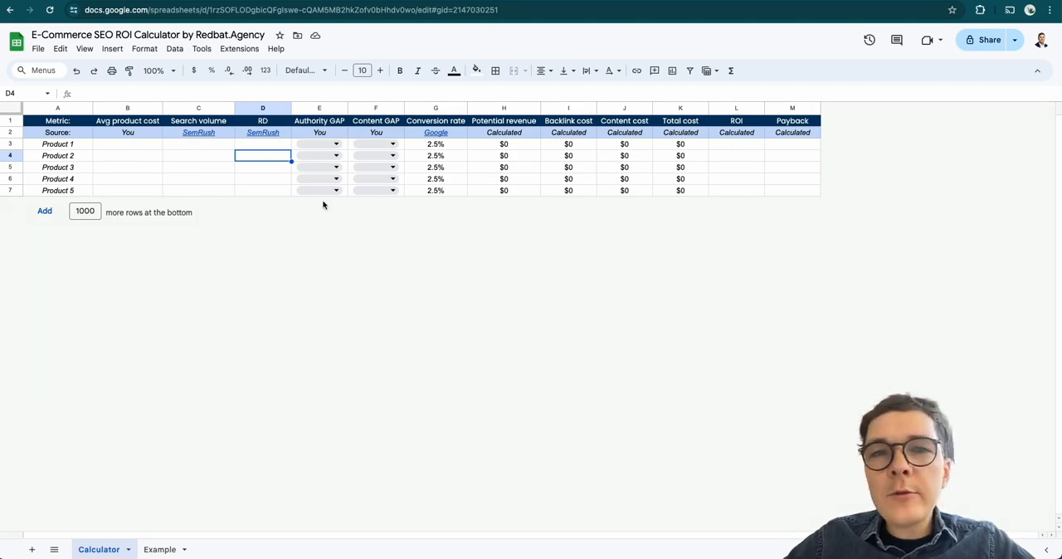
Make a copy of the E-Commerce SEO ROI Calculator spreadsheet under the suggested name
click(38, 48)
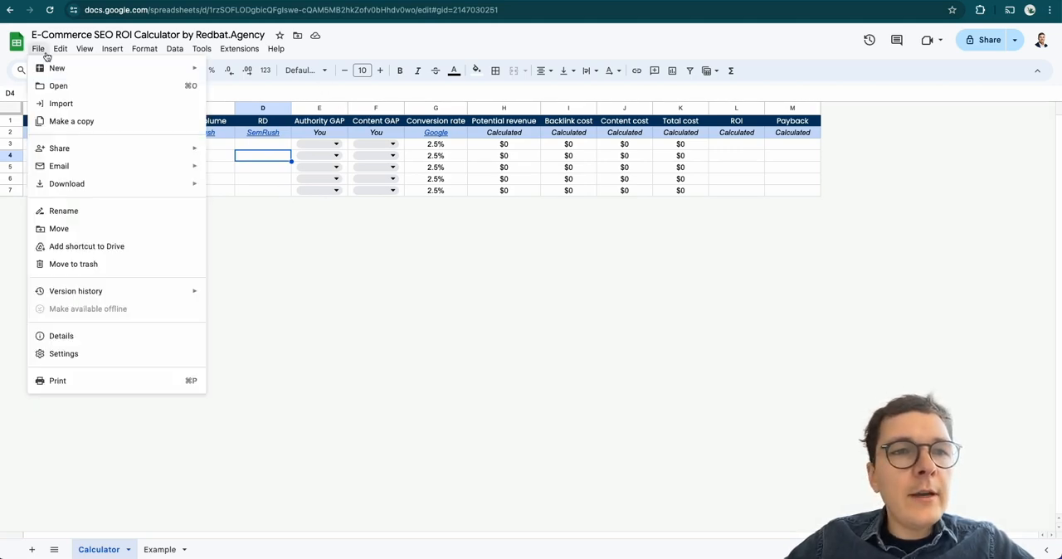
click(63, 123)
key(Return)
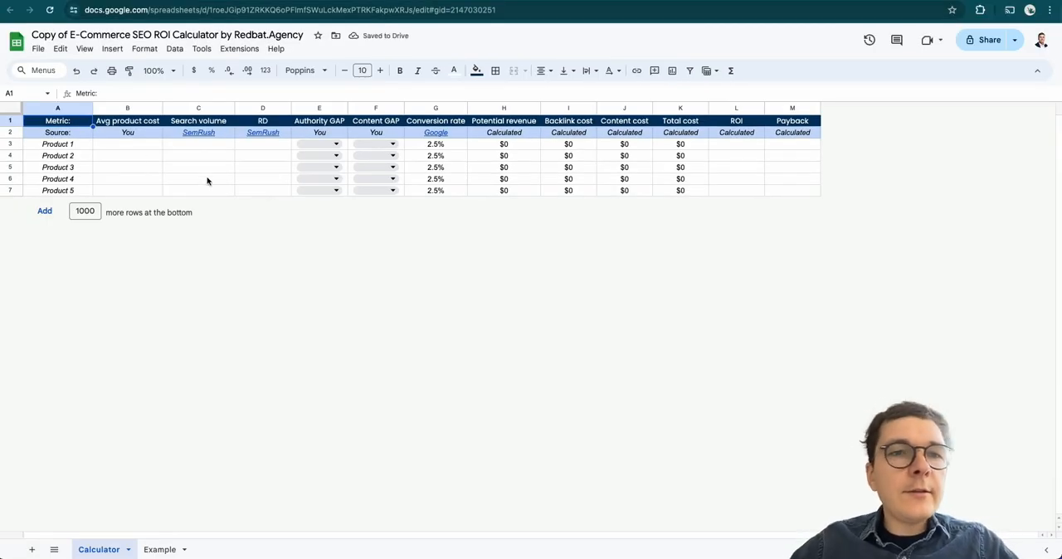
Enlarge the copied calculator sheet's view to 200%
click(76, 146)
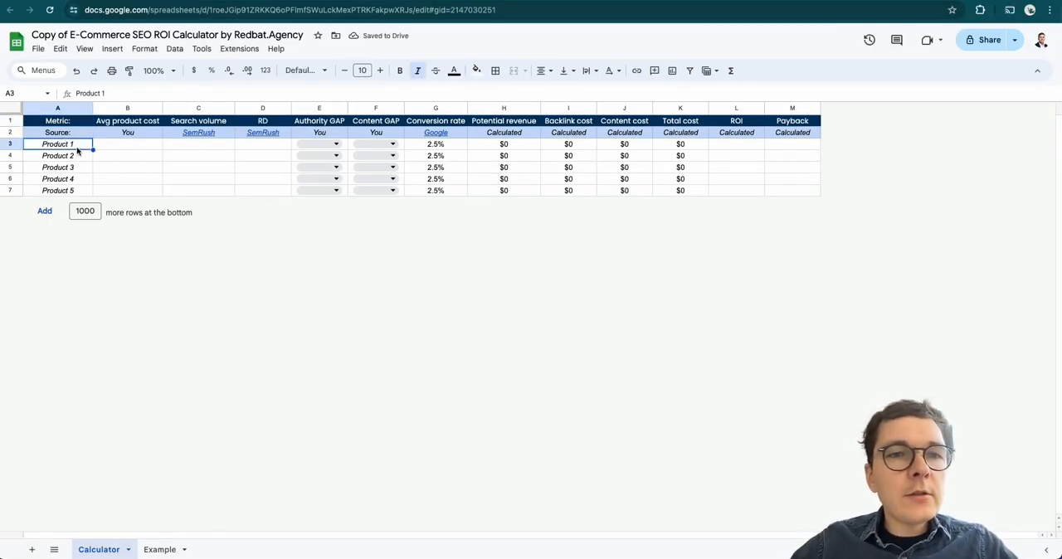
click(162, 71)
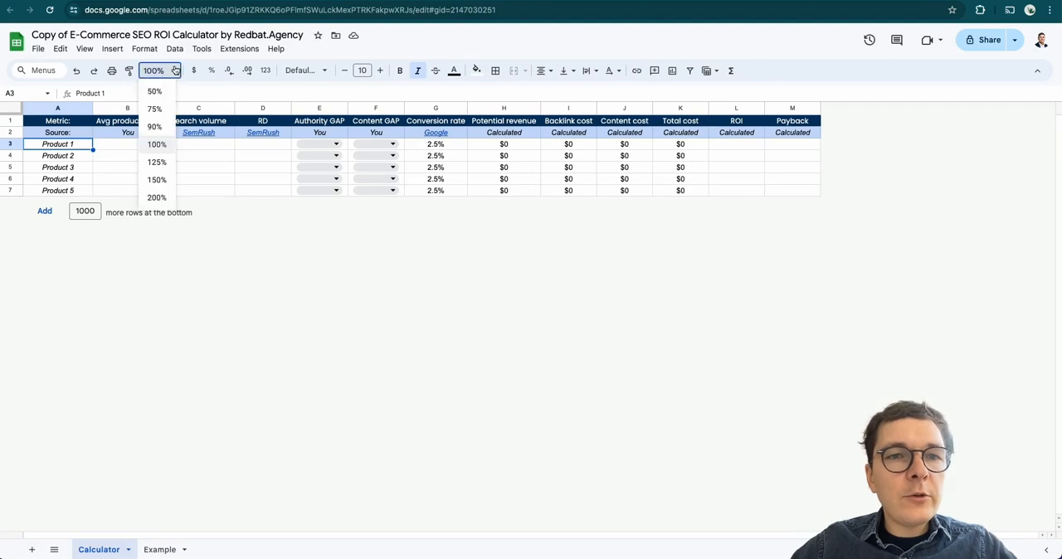
click(156, 180)
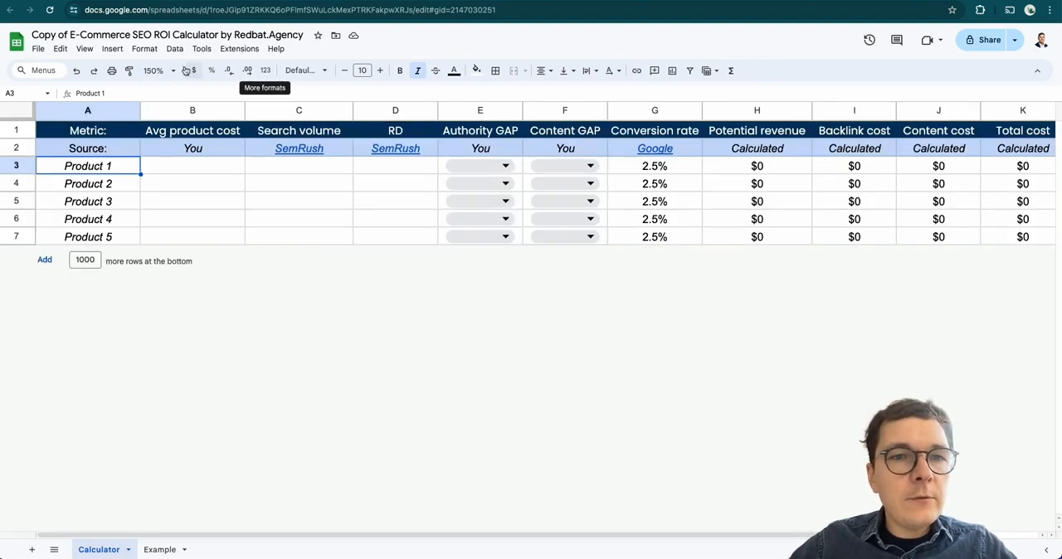
click(158, 70)
click(158, 198)
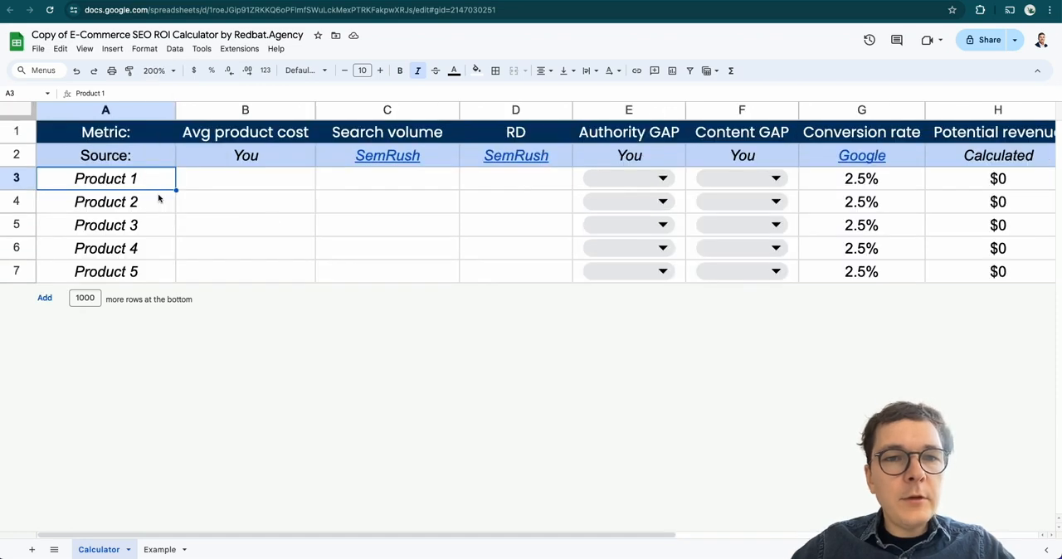
click(305, 231)
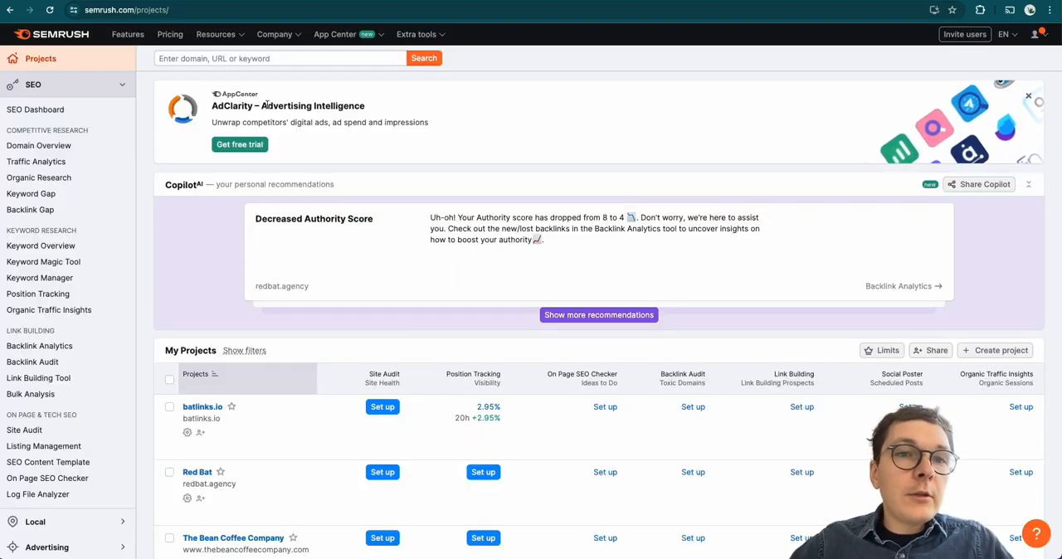
Search Semrush for "coffee machines" and examine the keyword's volume, difficulty and keyword ideas in its overview
click(204, 60)
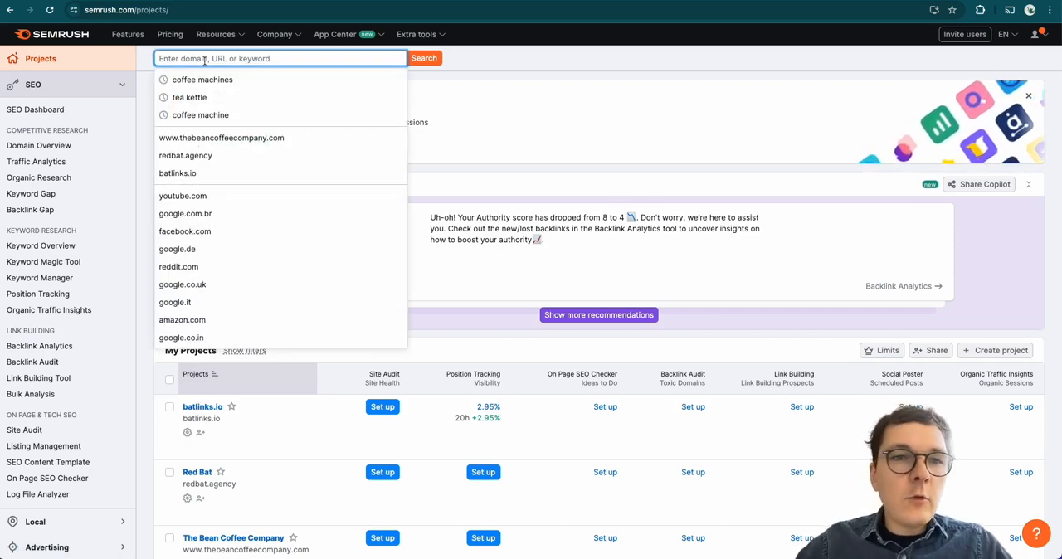
text(coffee machines)
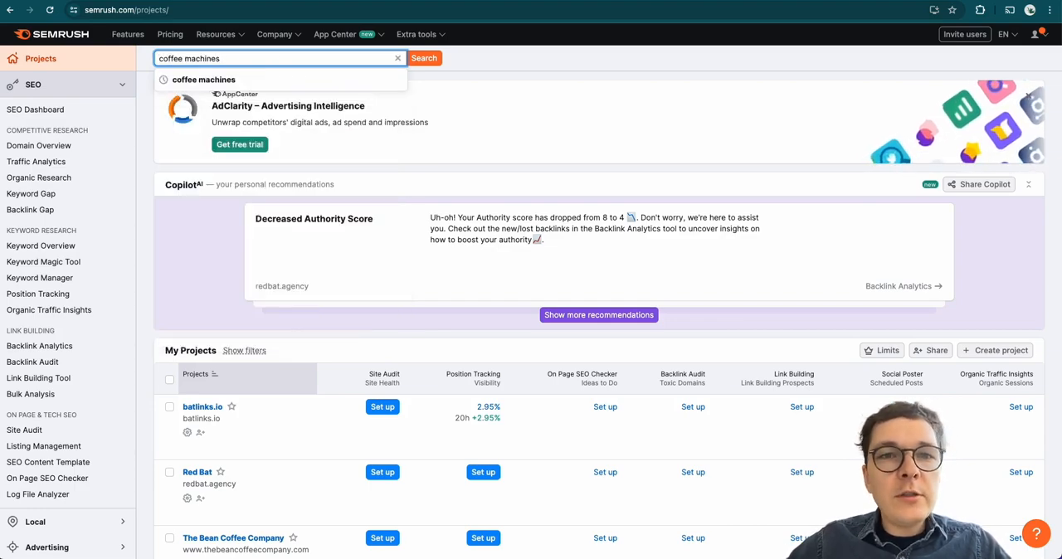
key(Return)
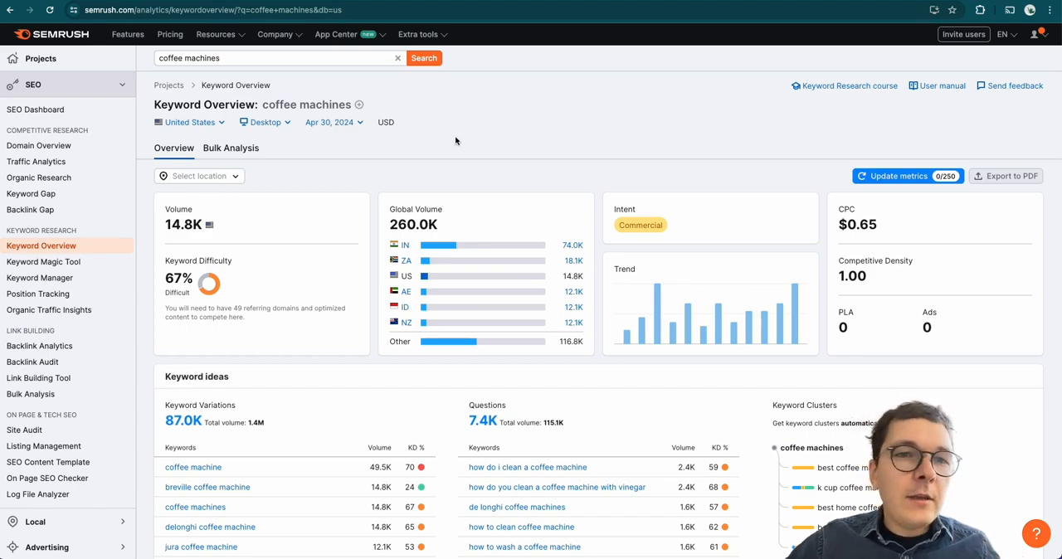
scroll(392, 130, down, 1)
scroll(392, 130, up, 1)
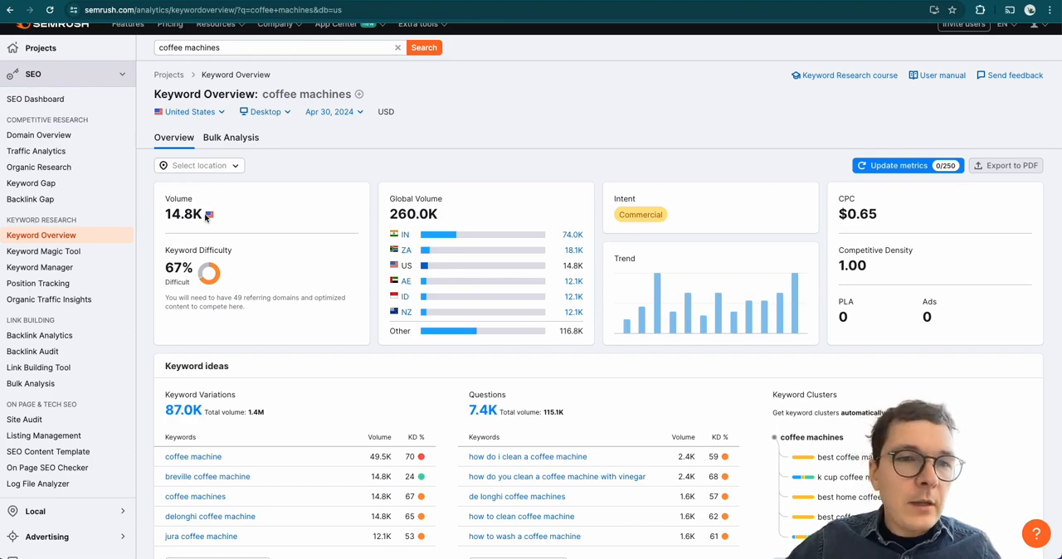
scroll(206, 218, up, 1)
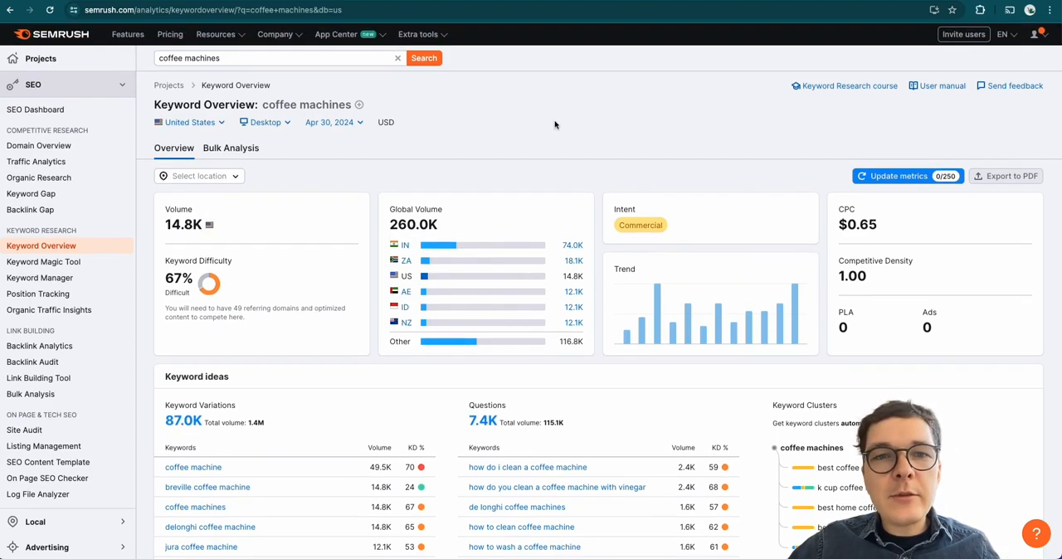
scroll(554, 126, down, 5)
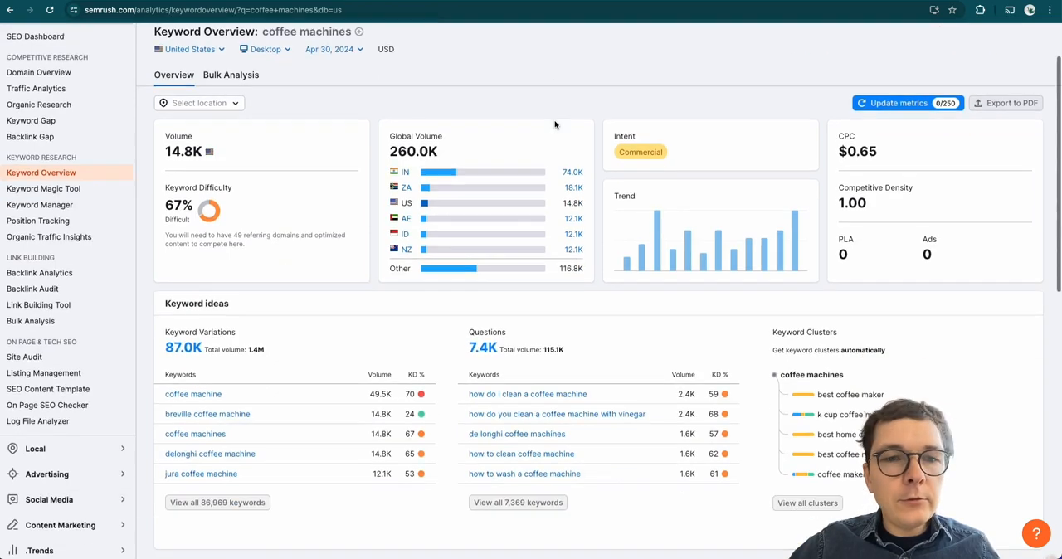
scroll(555, 130, up, 3)
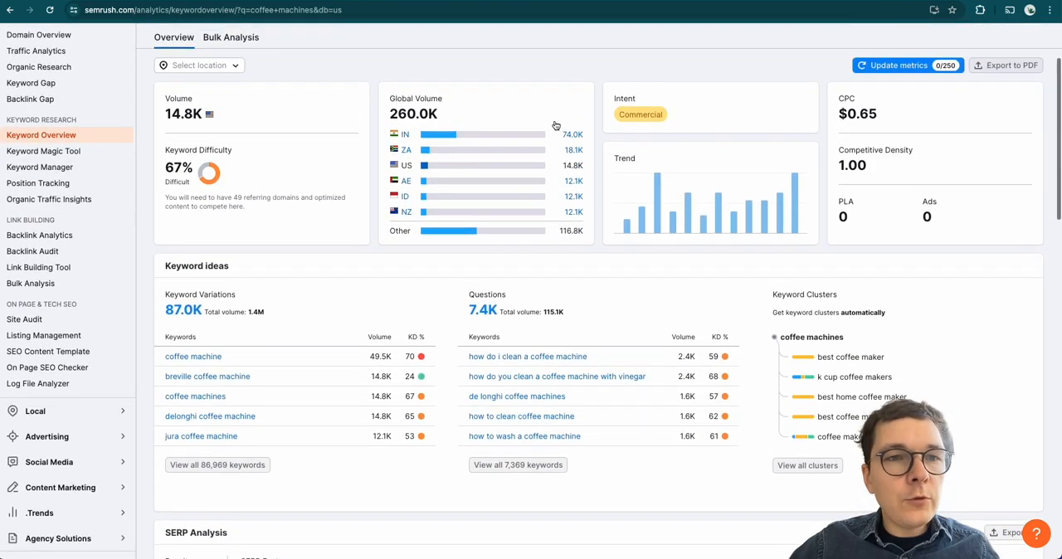
List the related keywords for "coffee machines" in the Keyword Magic Tool, sorted by highest search volume
click(58, 152)
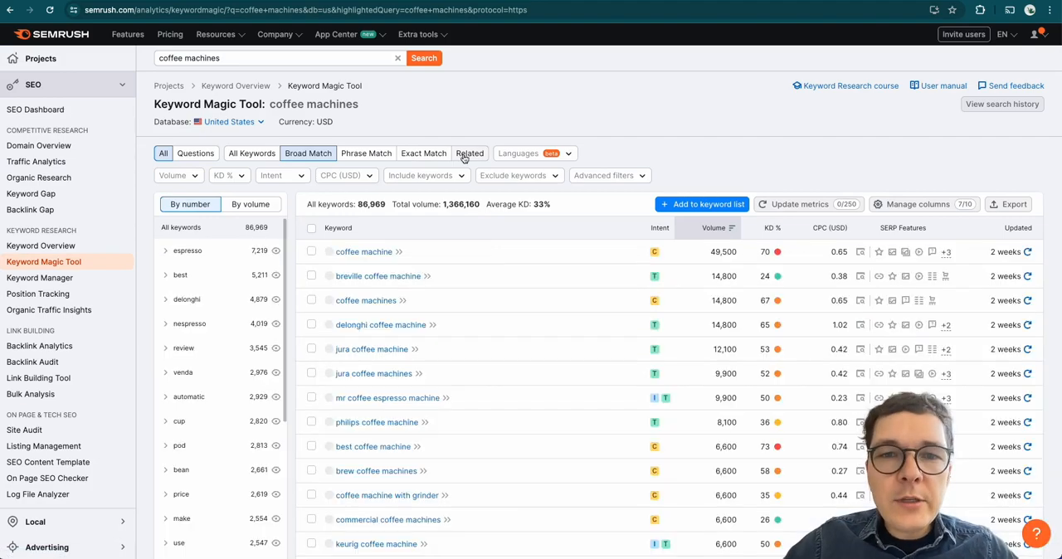
click(468, 154)
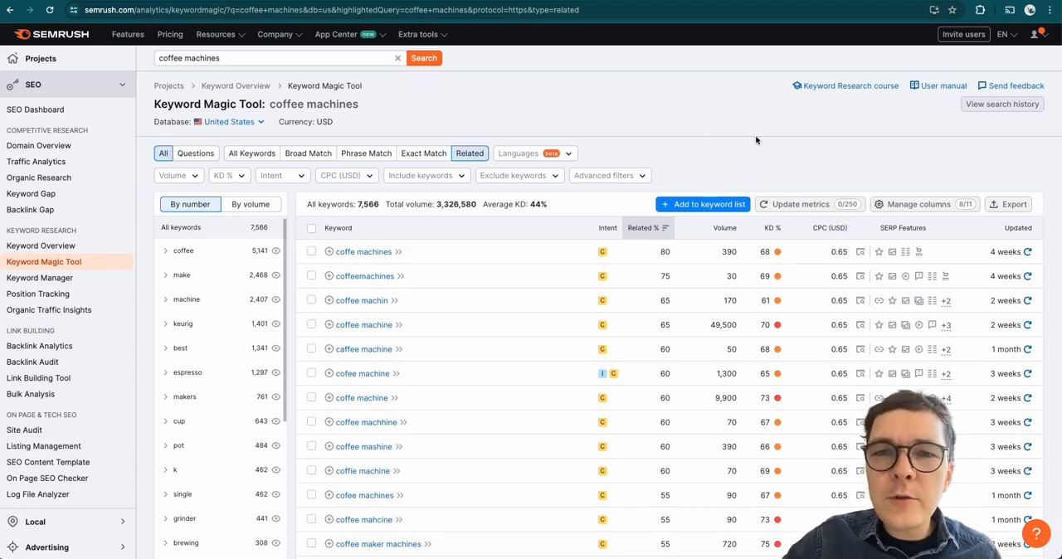
click(728, 233)
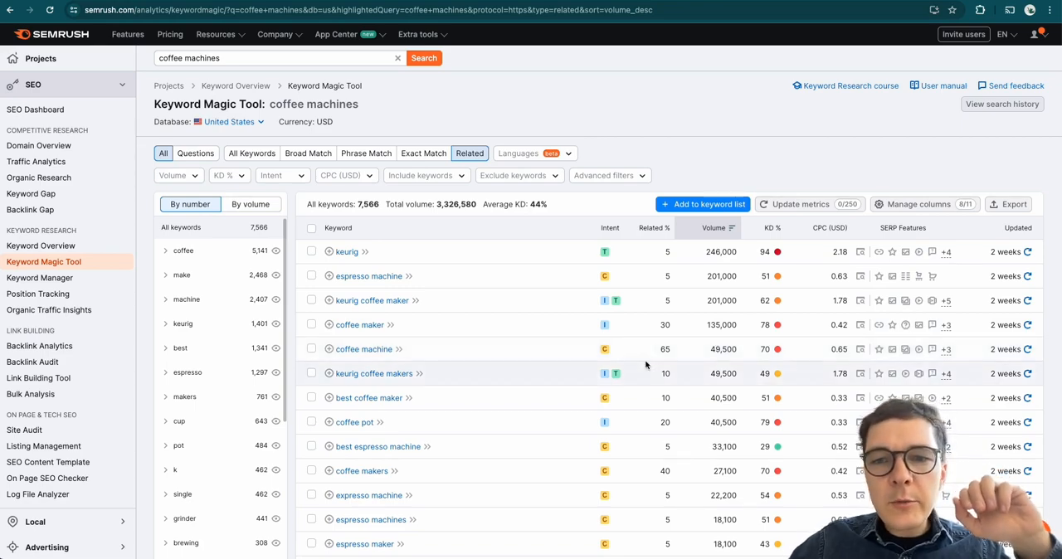
Open the keyword overview for "coffee maker" and view the available country databases, keeping United States
click(368, 329)
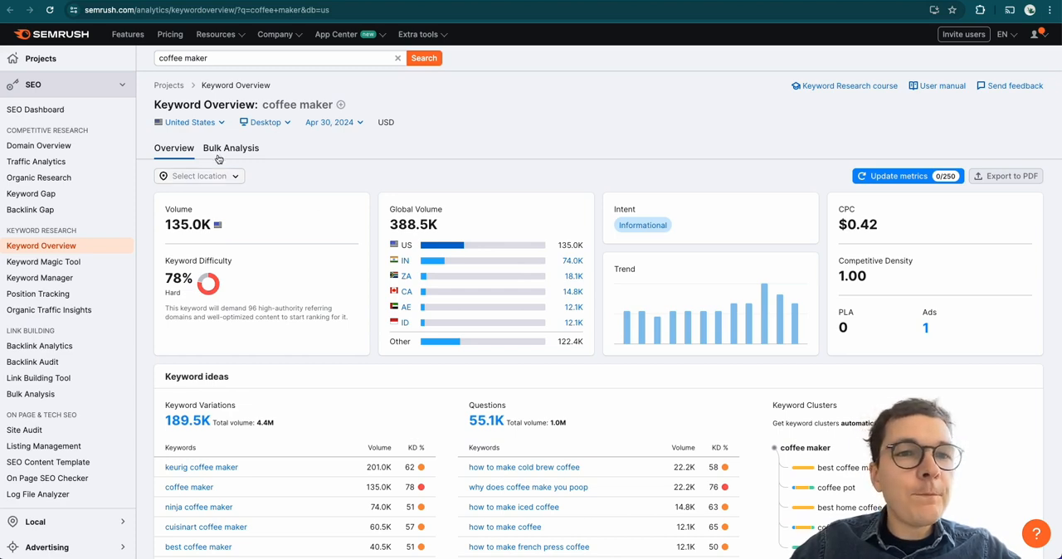
click(223, 126)
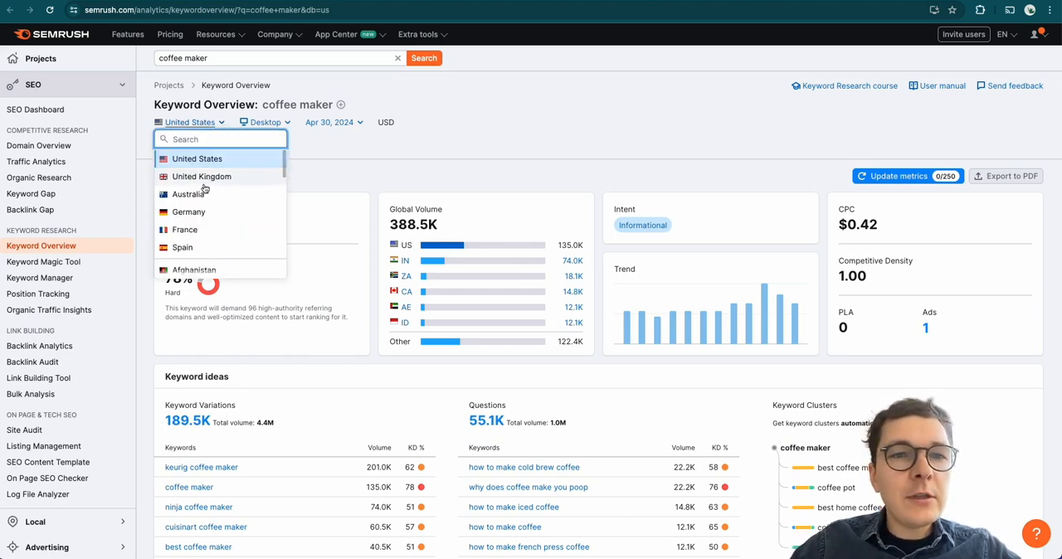
click(372, 157)
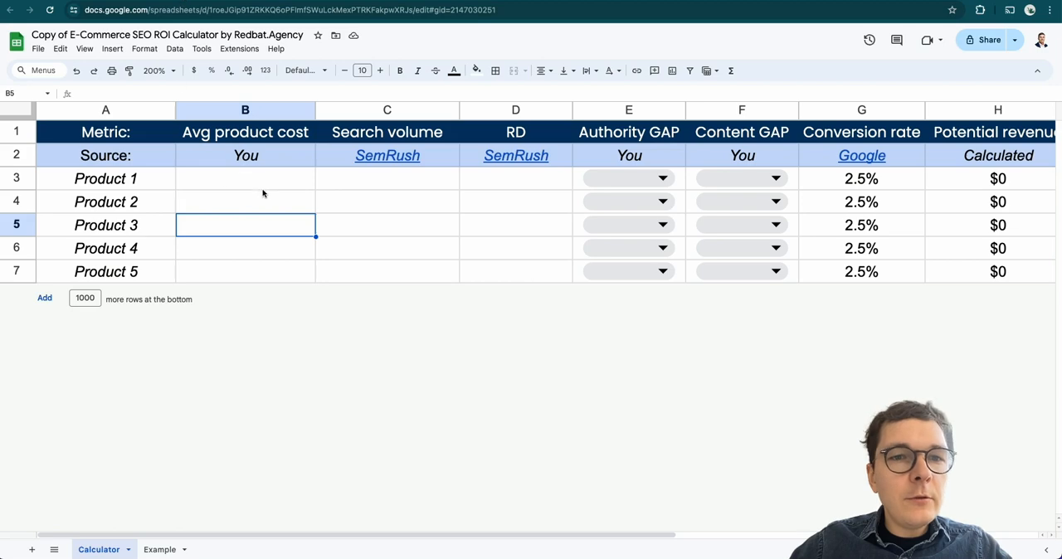
Return to the calculator copy and replace the Product 1 label in A3 with "Coffee maker"
click(299, 179)
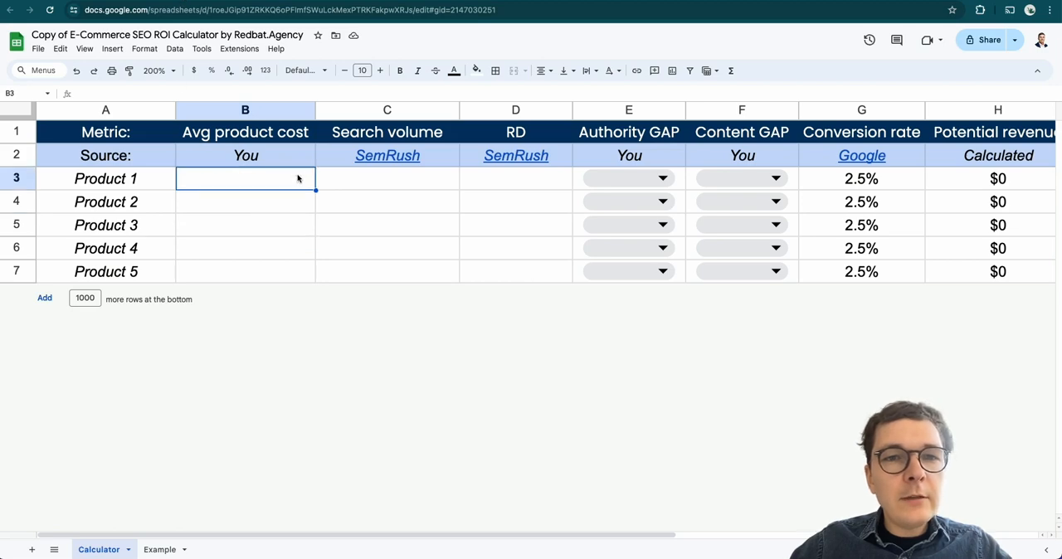
click(145, 179)
text(Coffee maker)
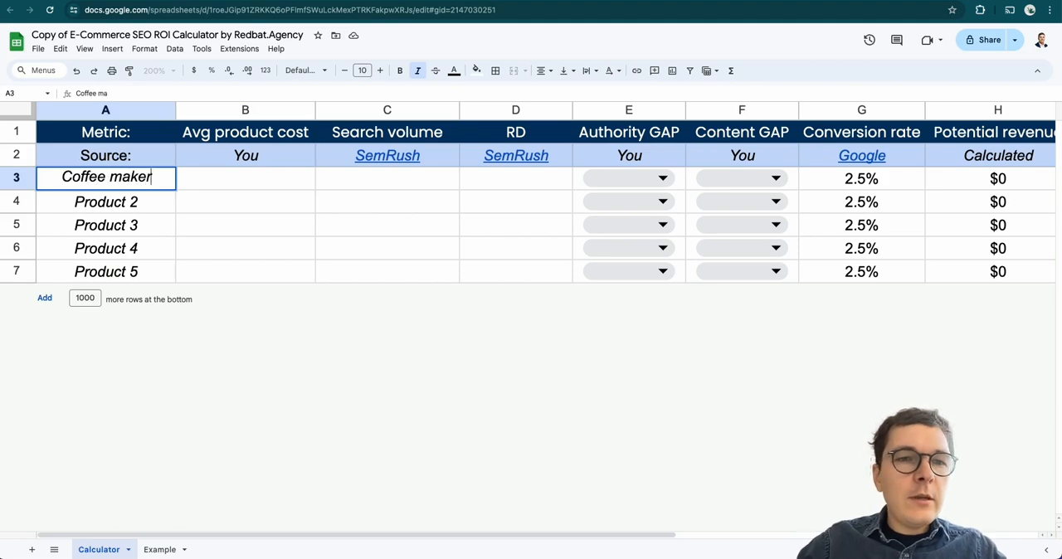
key(Tab)
key(Tab)
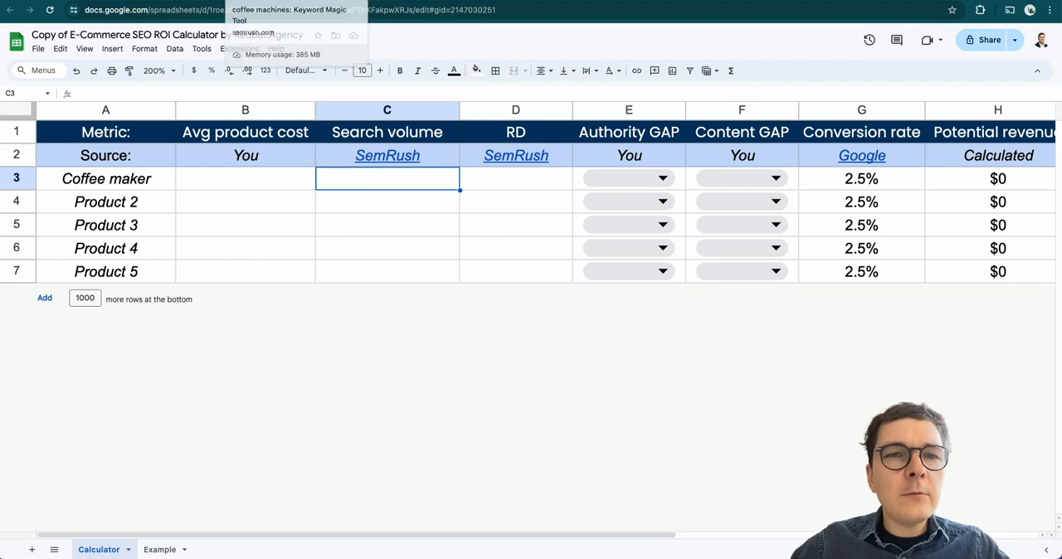
Fill in the coffee maker row with a search volume of 135000 from Semrush and an average product cost of 200
click(274, 0)
click(373, 1)
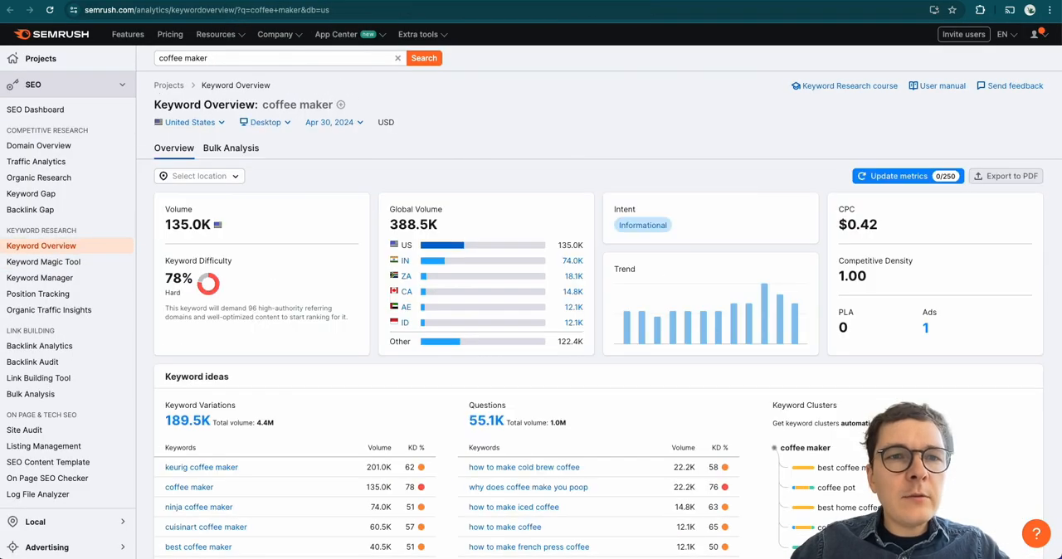
click(170, 0)
text(135000)
key(Left)
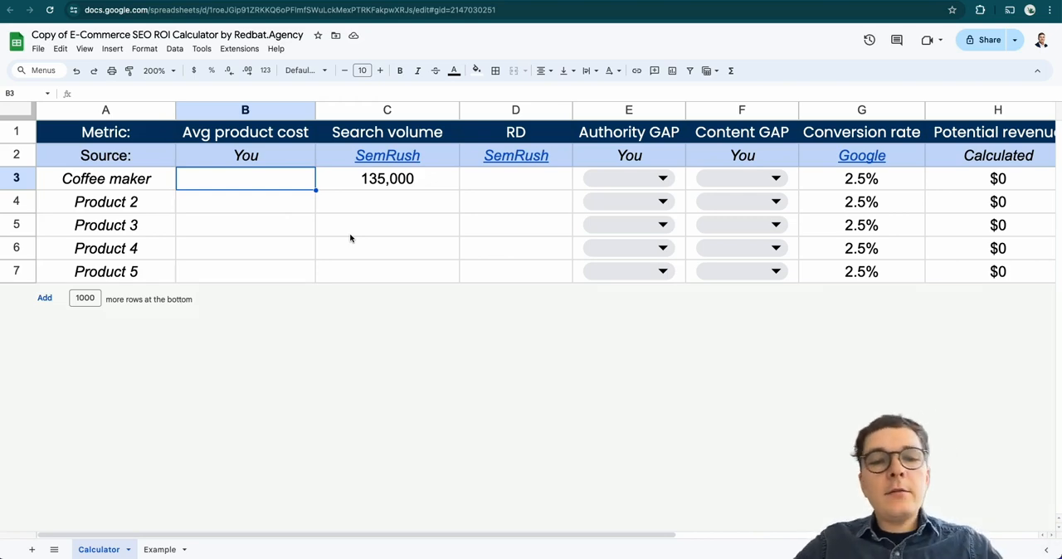
text(200)
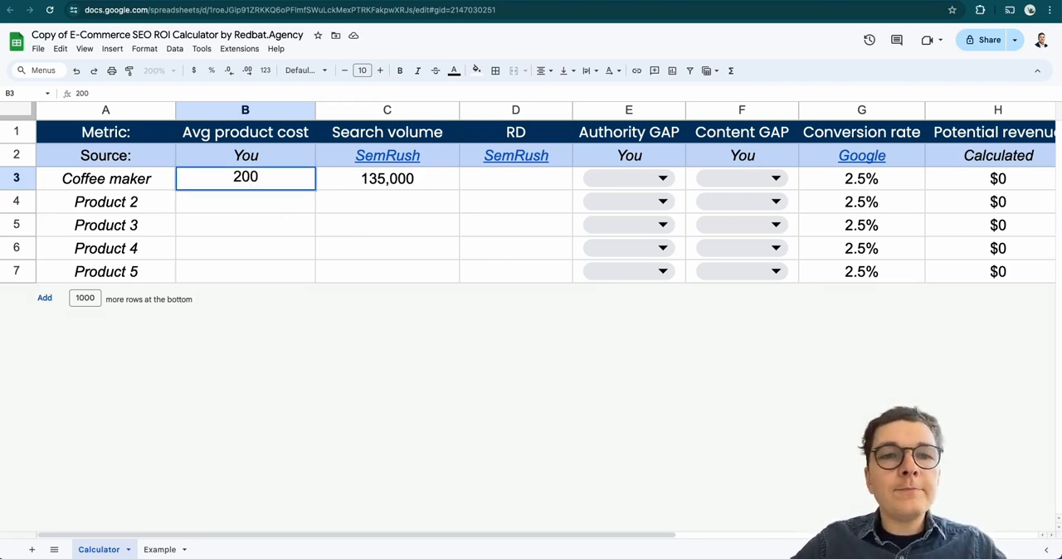
Look up the referring domains needed for "coffee maker" in Semrush and enter 96 as its RD value in D3
click(513, 204)
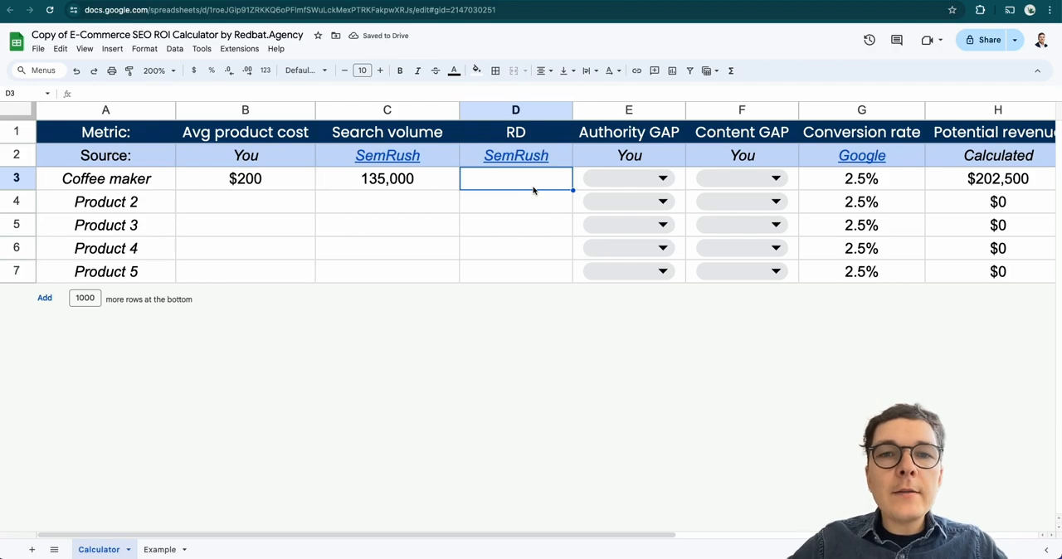
click(377, 1)
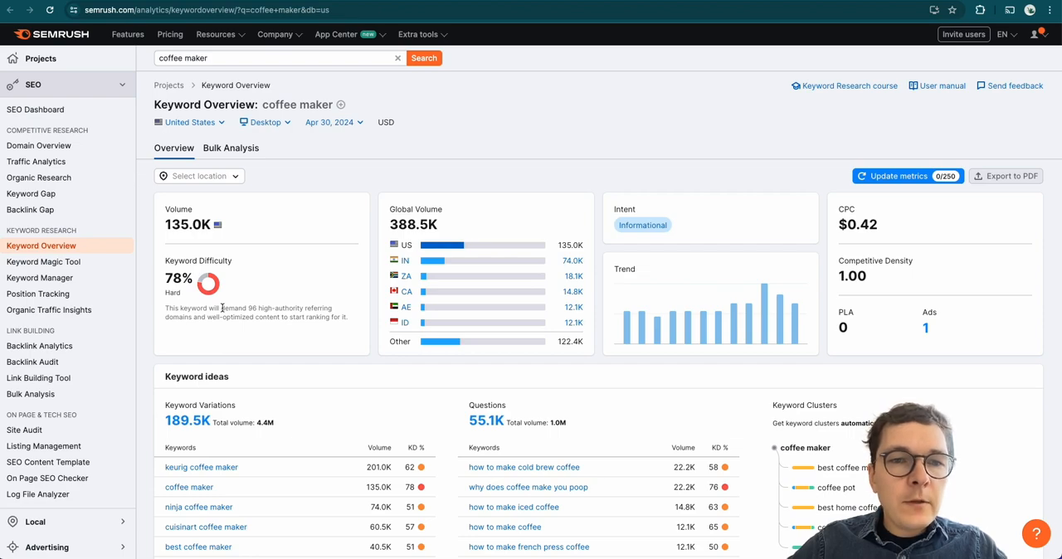
scroll(181, 308, up, 5)
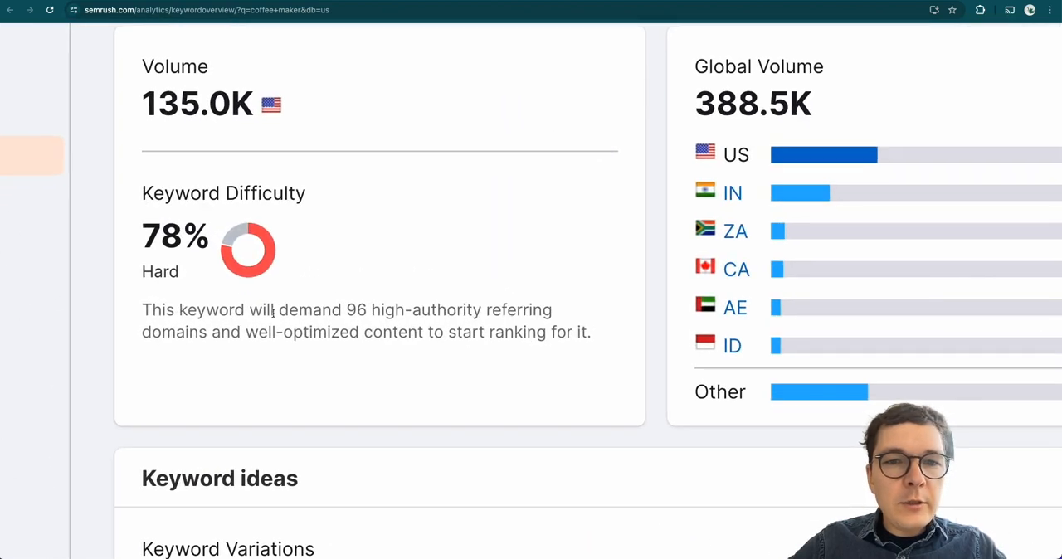
double_click(360, 308)
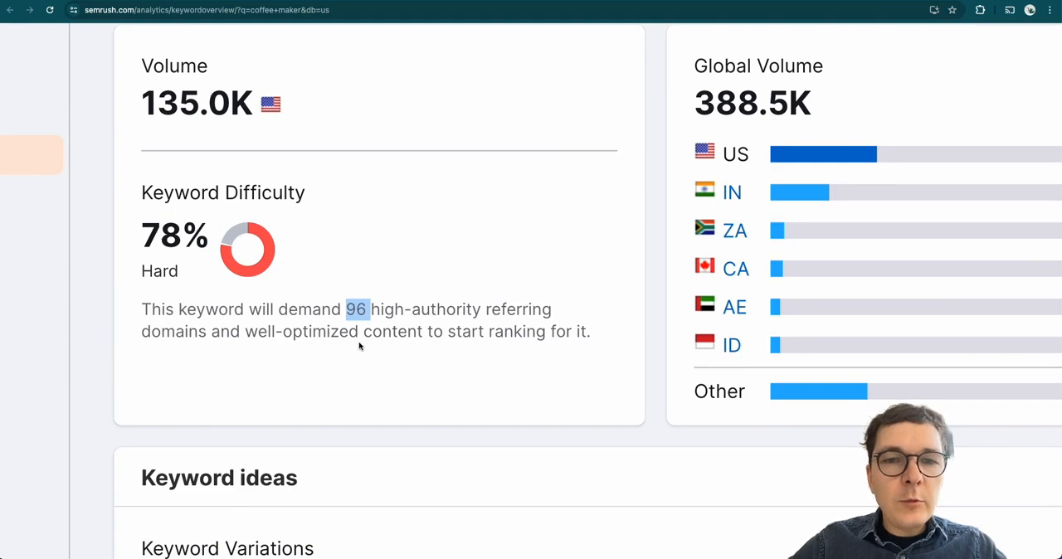
scroll(359, 342, down, 5)
scroll(359, 346, down, 2)
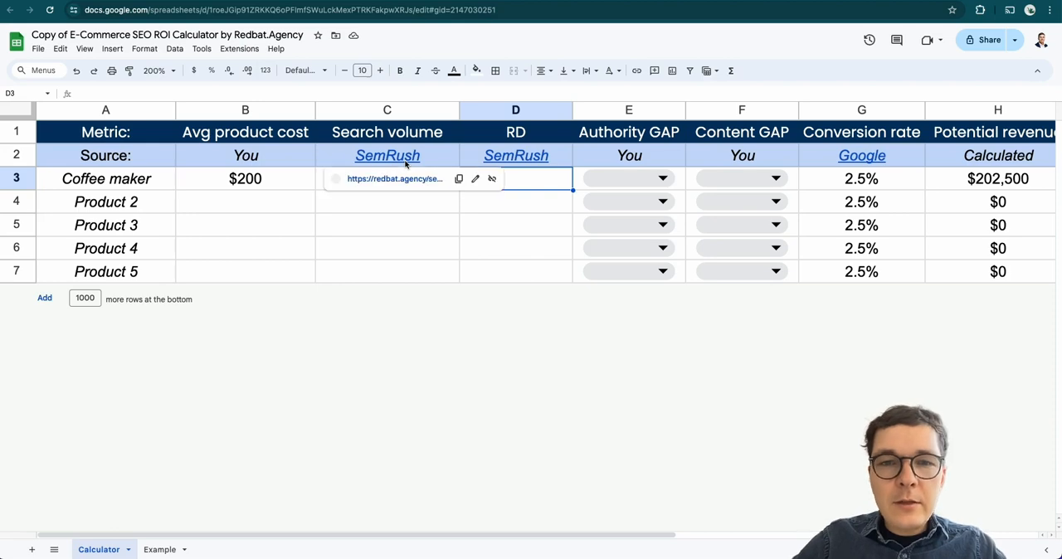
text(96)
key(Return)
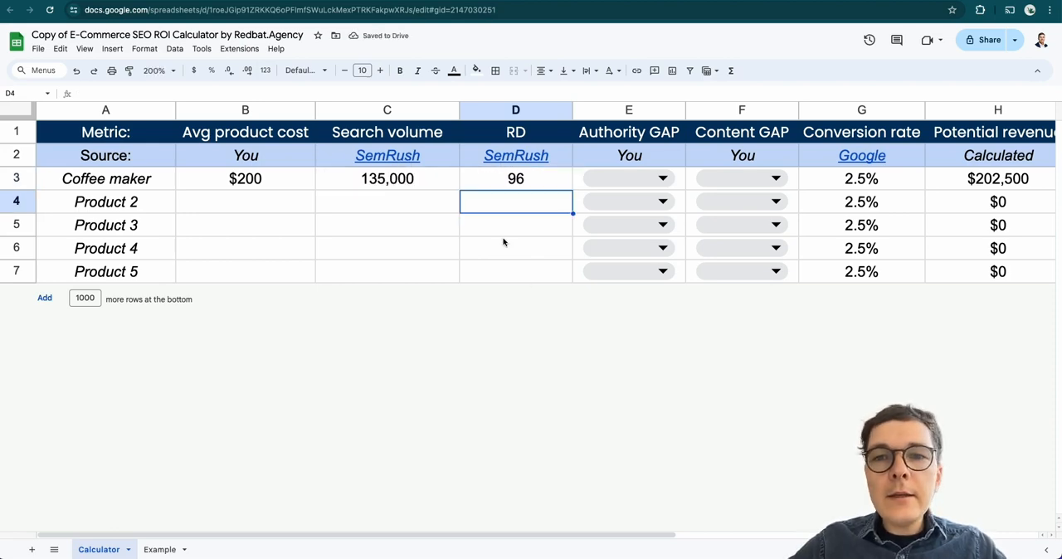
Examine the top-ranking pages in Semrush's SERP Analysis for "coffee maker"
scroll(502, 241, right, 3)
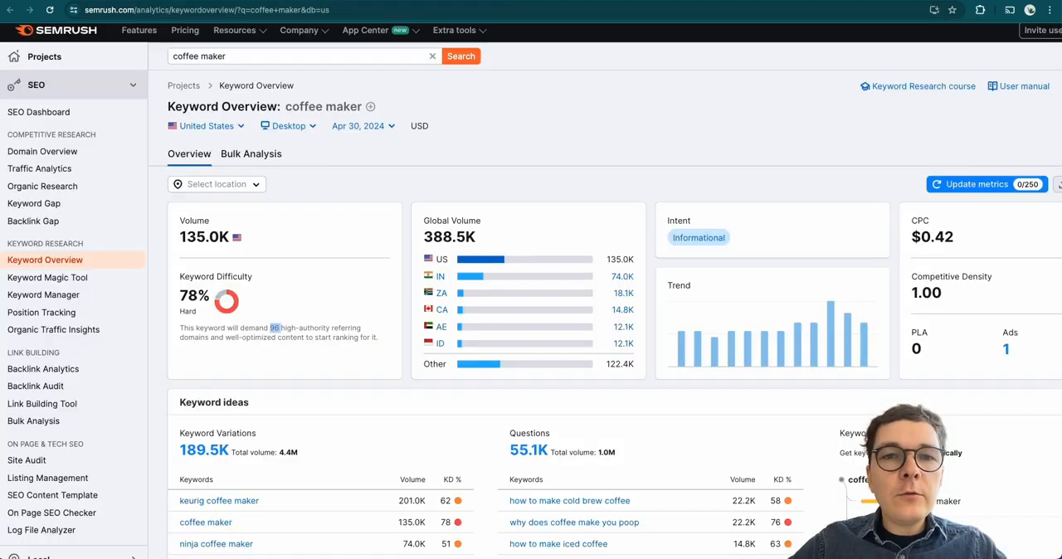
scroll(514, 113, up, 1)
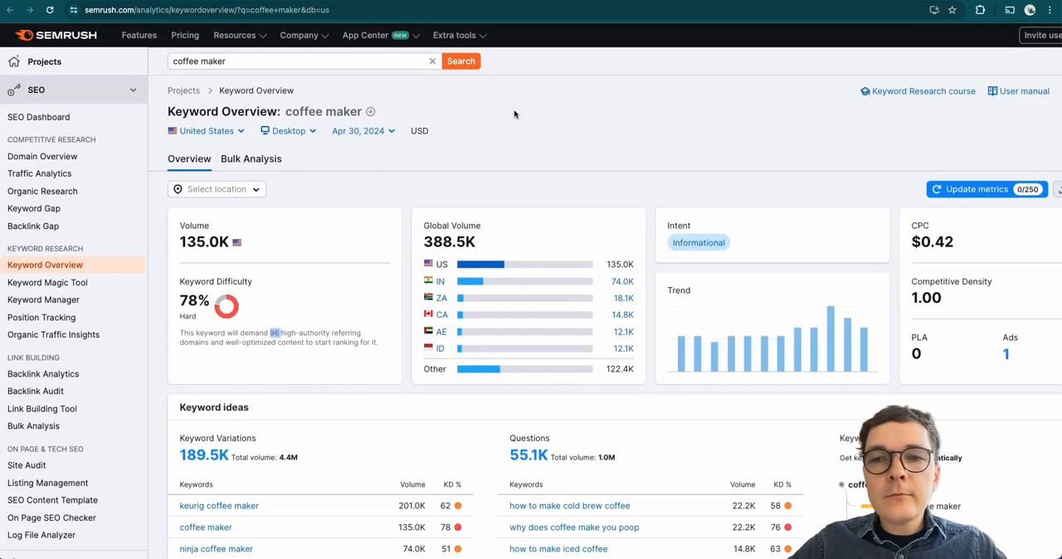
scroll(514, 114, down, 10)
scroll(514, 113, down, 1)
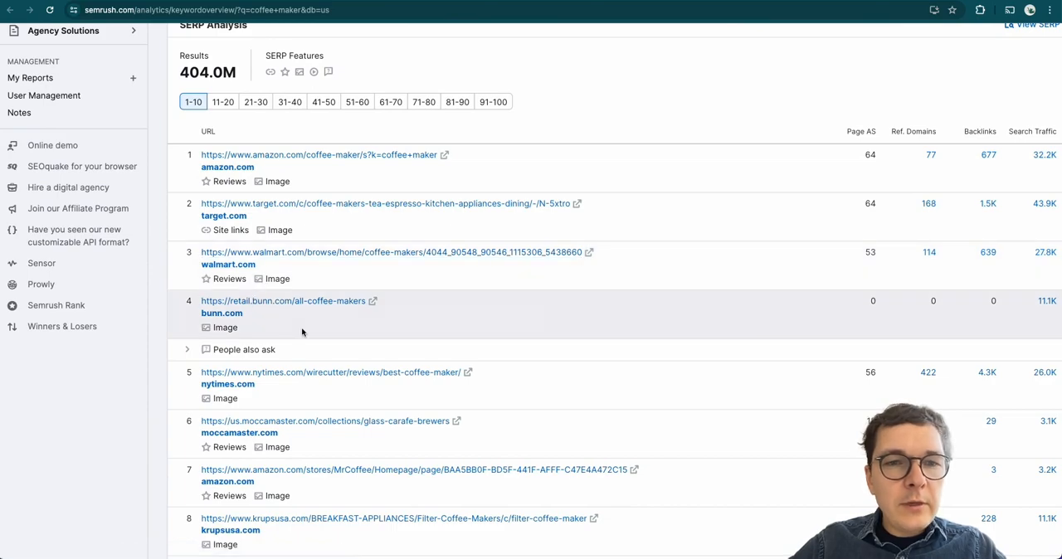
scroll(301, 327, up, 5)
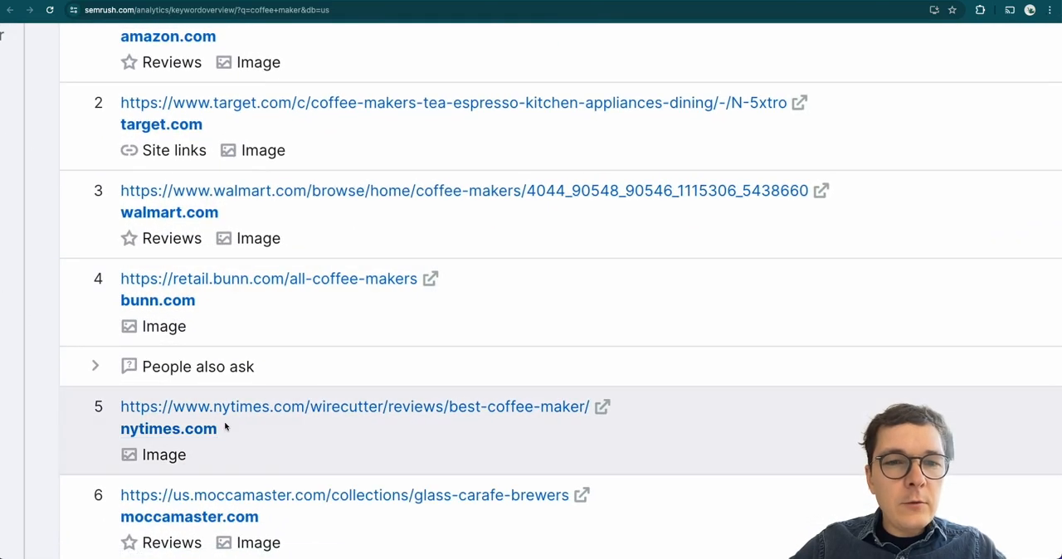
scroll(467, 287, up, 2)
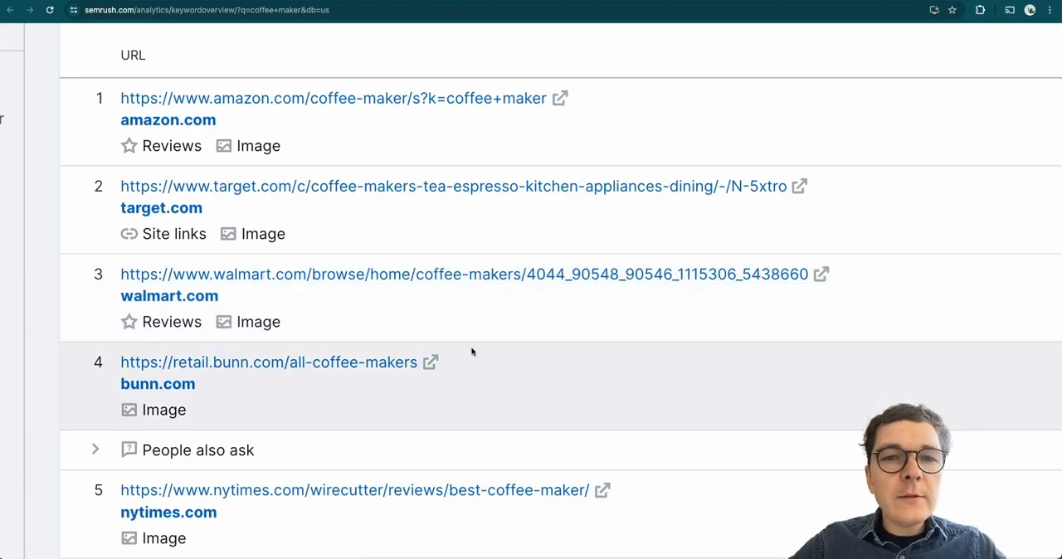
scroll(539, 319, down, 4)
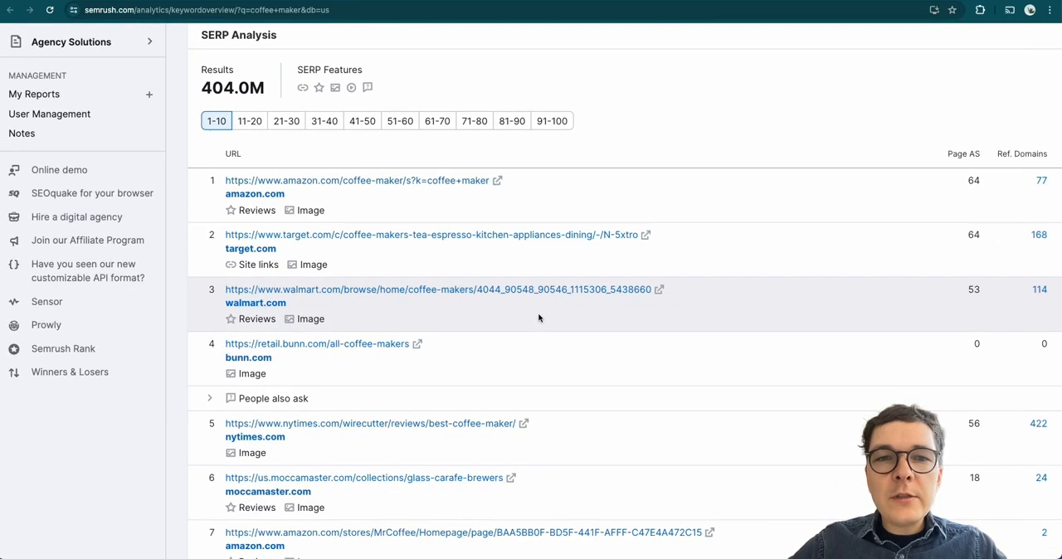
Return to the calculator and set the coffee maker row's Authority GAP to YES
scroll(538, 319, right, 1)
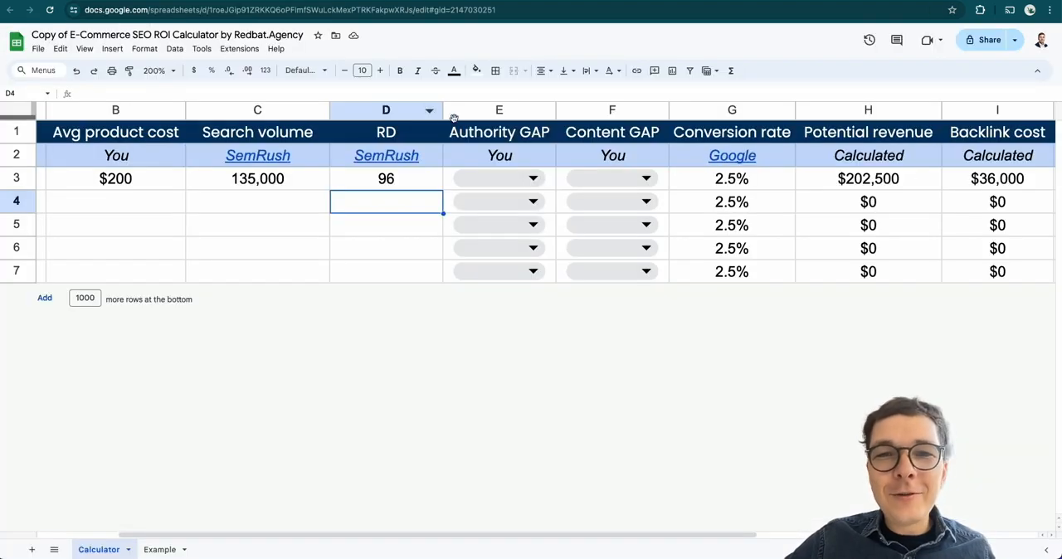
click(502, 179)
click(498, 202)
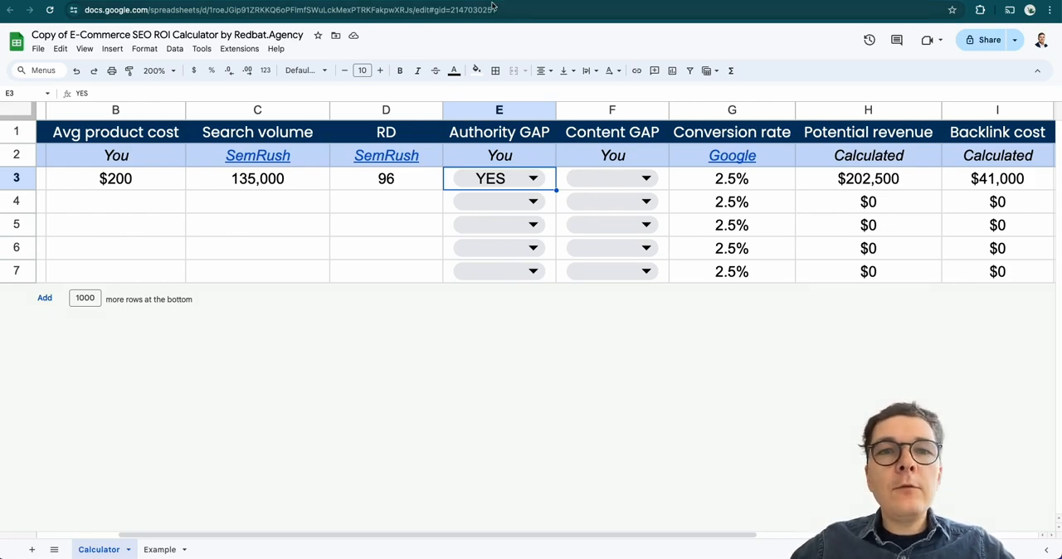
Recheck the ranking pages in Semrush, then set the coffee maker row's Content GAP to YES in the calculator
click(419, 1)
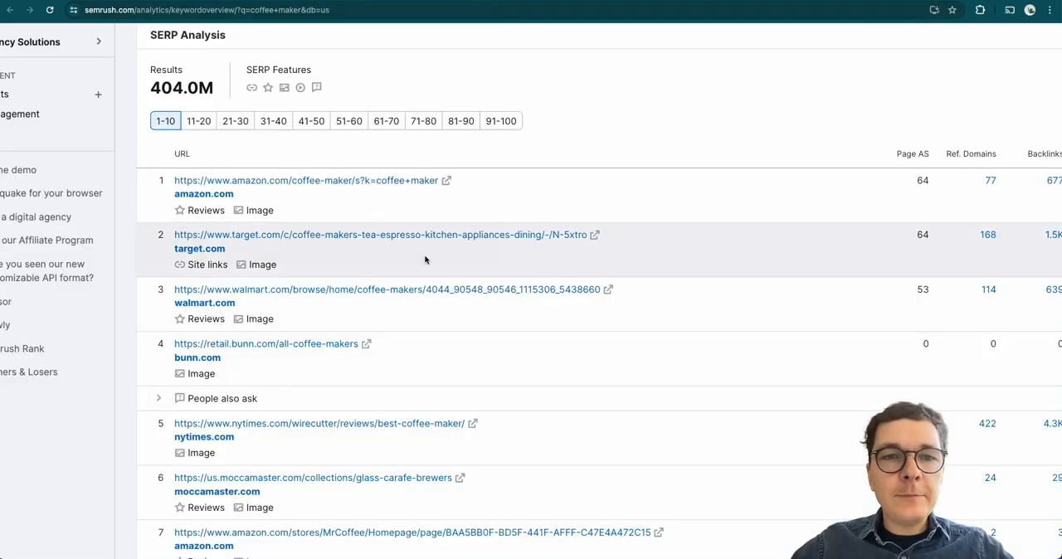
scroll(426, 258, down, 1)
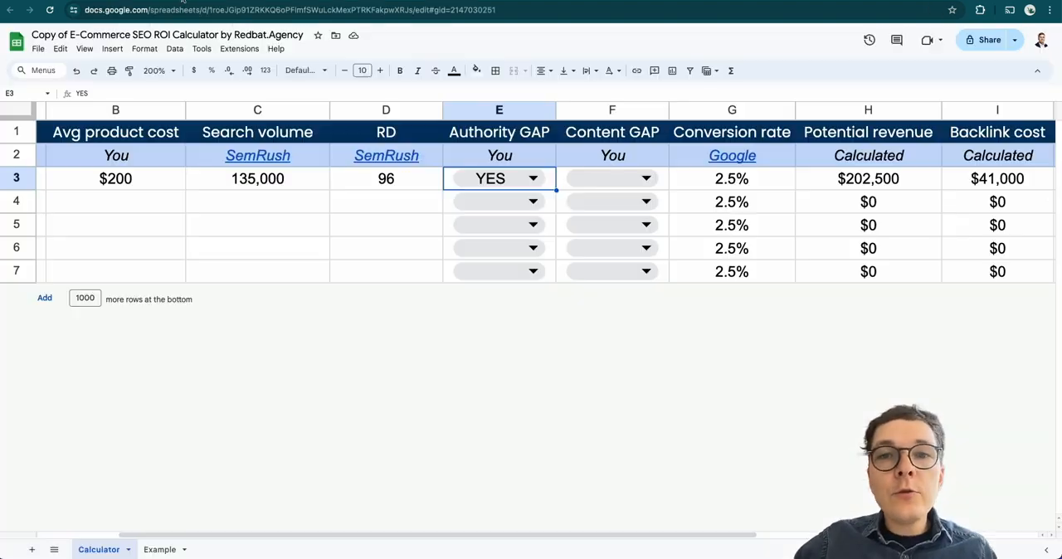
click(628, 177)
click(619, 204)
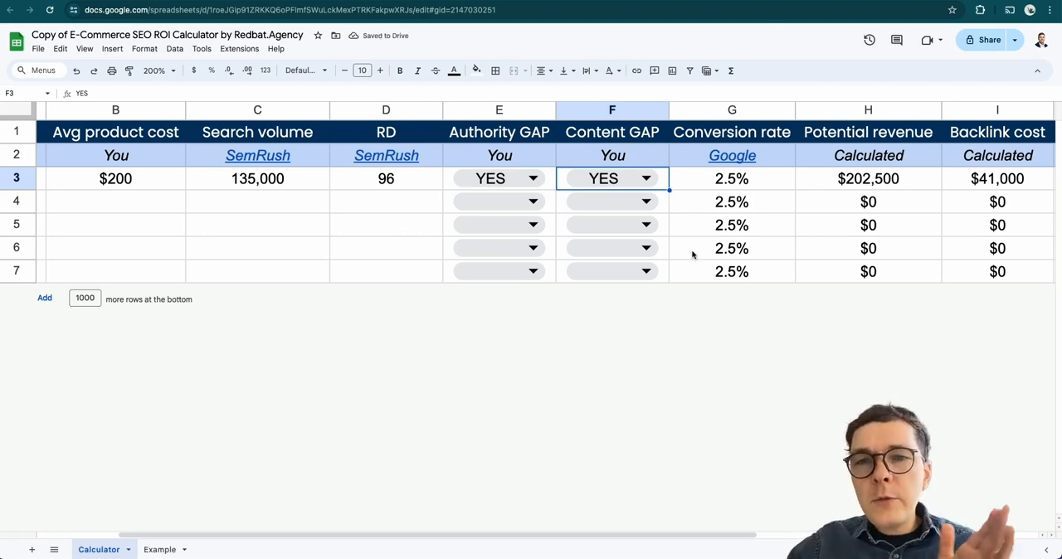
Review the coffee maker row's calculated revenue, backlink cost, content cost and ROI, and inspect the Total cost formula in K3
scroll(789, 230, right, 2)
scroll(790, 233, right, 1)
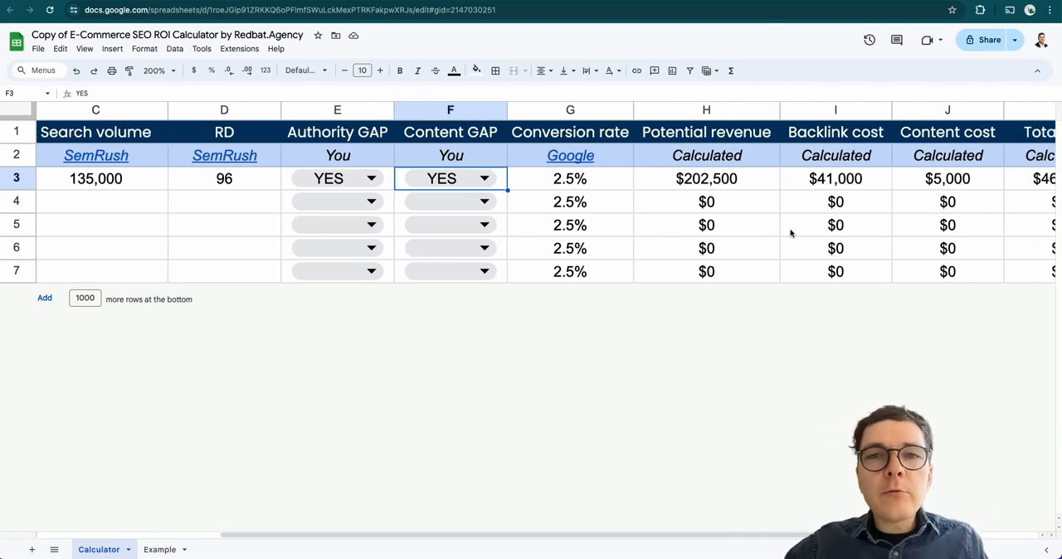
scroll(790, 233, right, 2)
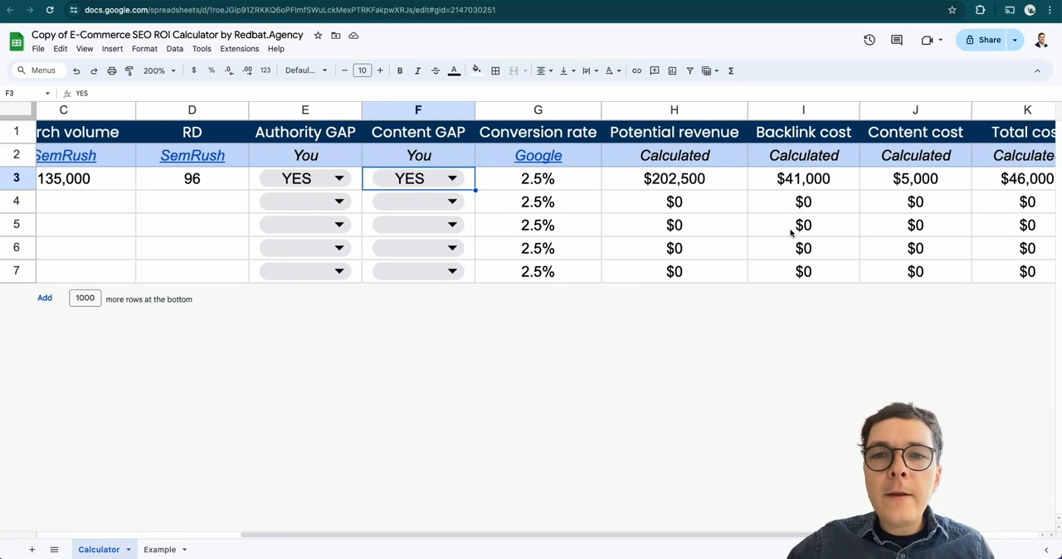
scroll(791, 233, right, 2)
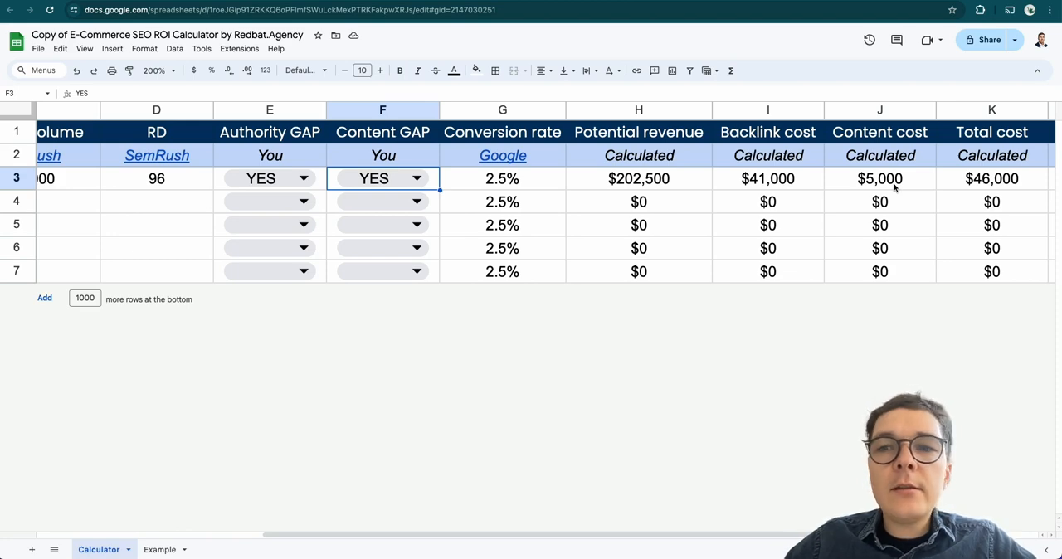
scroll(893, 188, left, 2)
scroll(893, 187, right, 2)
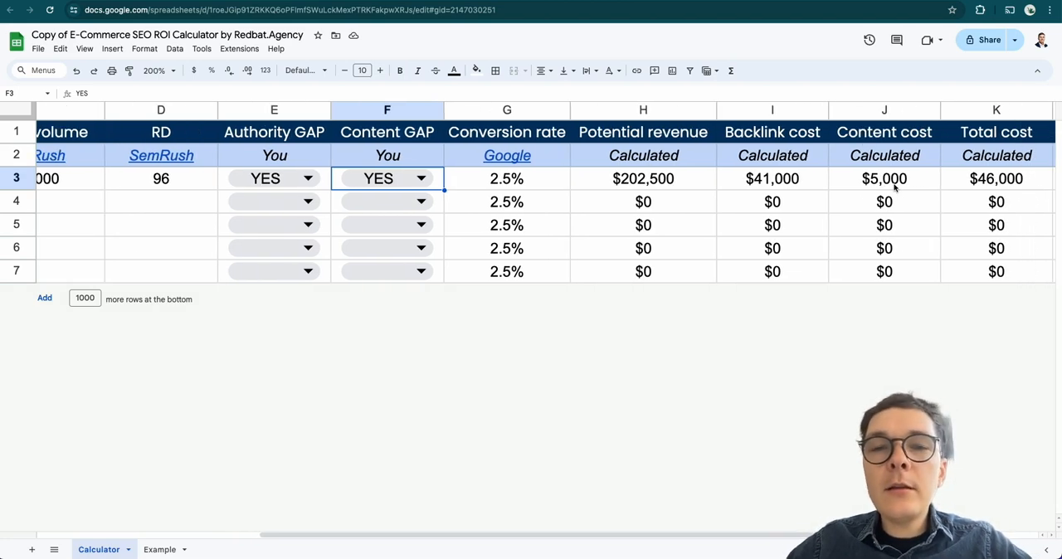
scroll(893, 187, right, 1)
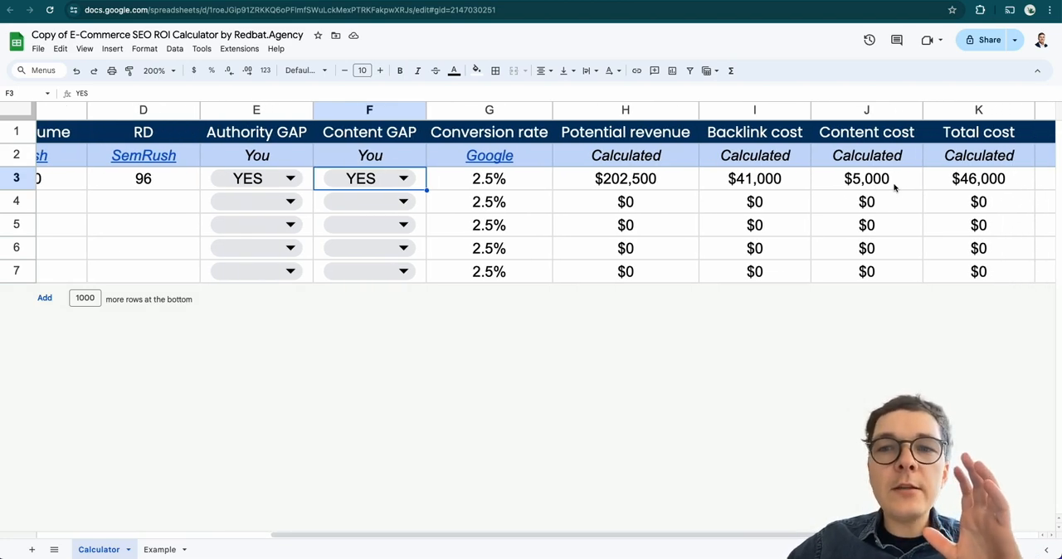
scroll(893, 187, right, 2)
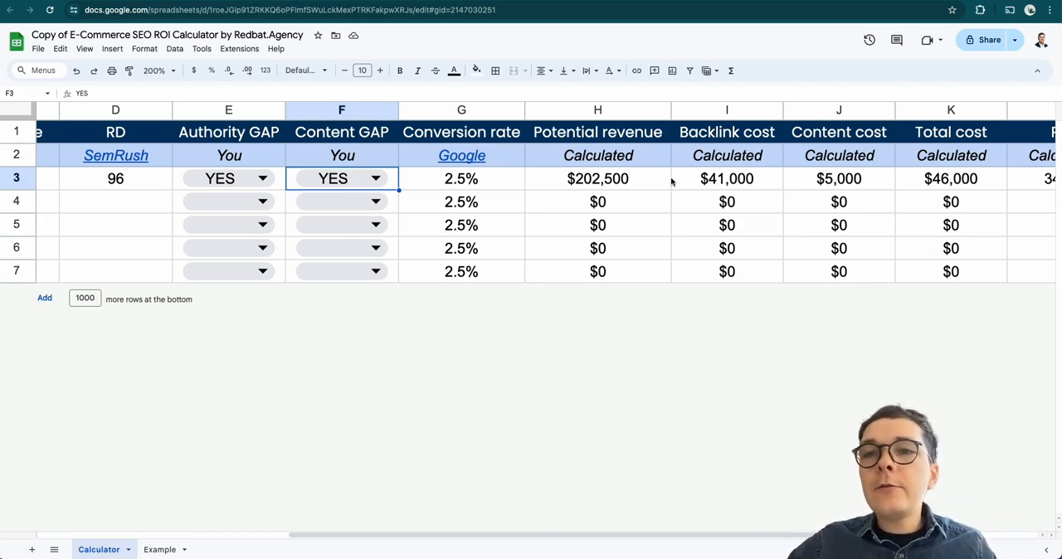
scroll(643, 209, right, 2)
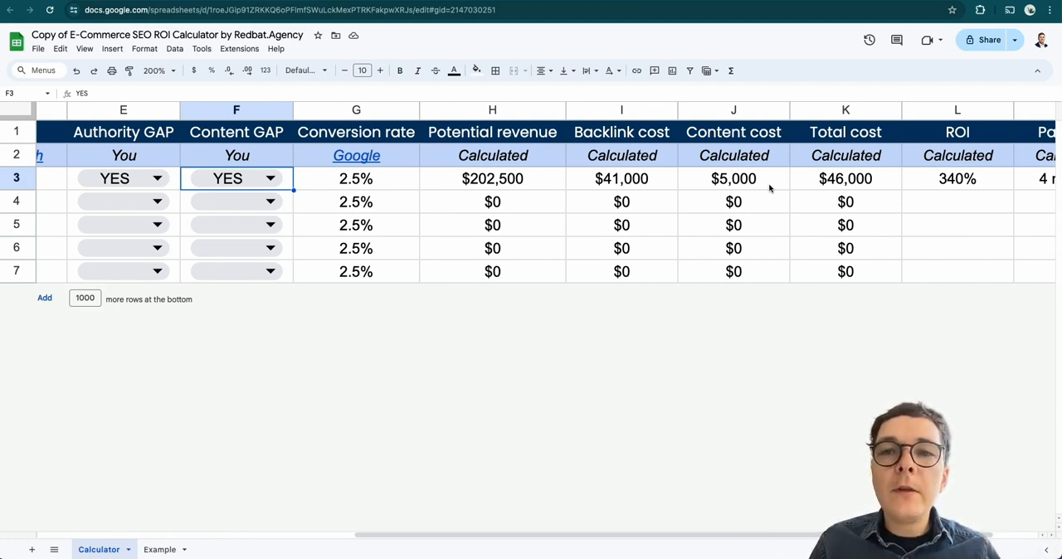
click(870, 187)
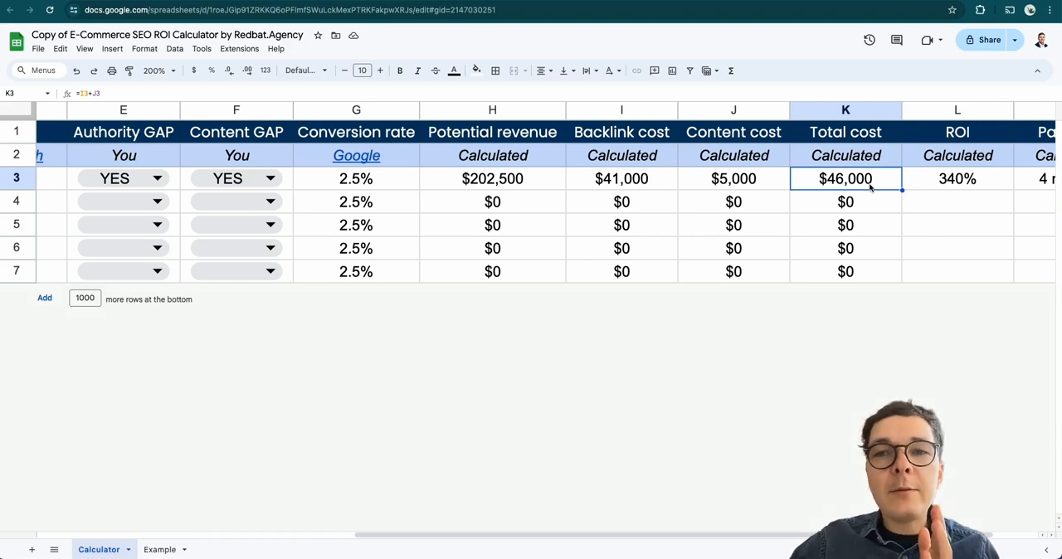
Open the conversion rate source linked in G2 and read BigCommerce's section on what a good ecommerce conversion rate is
scroll(870, 182, left, 5)
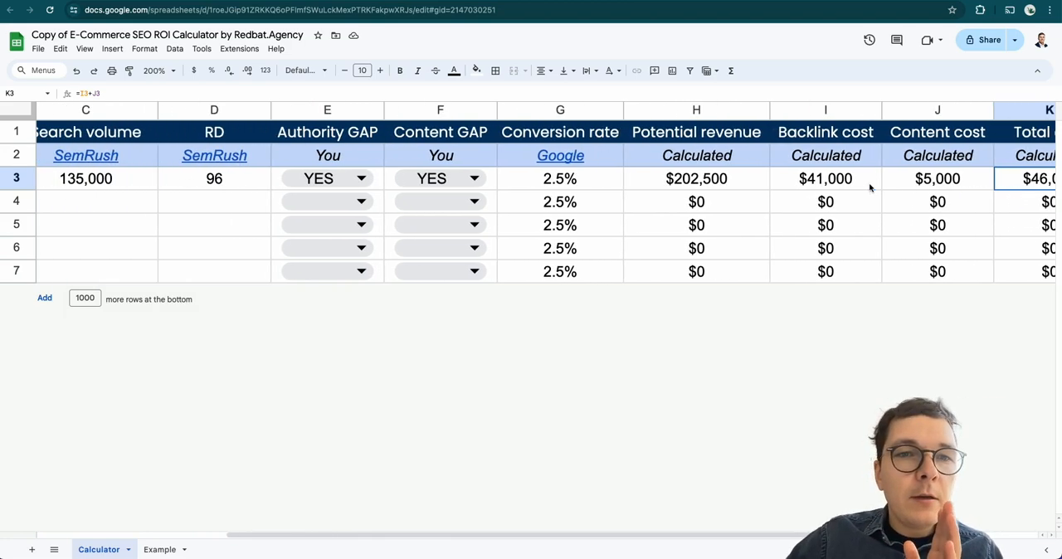
mouse_move(253, 150)
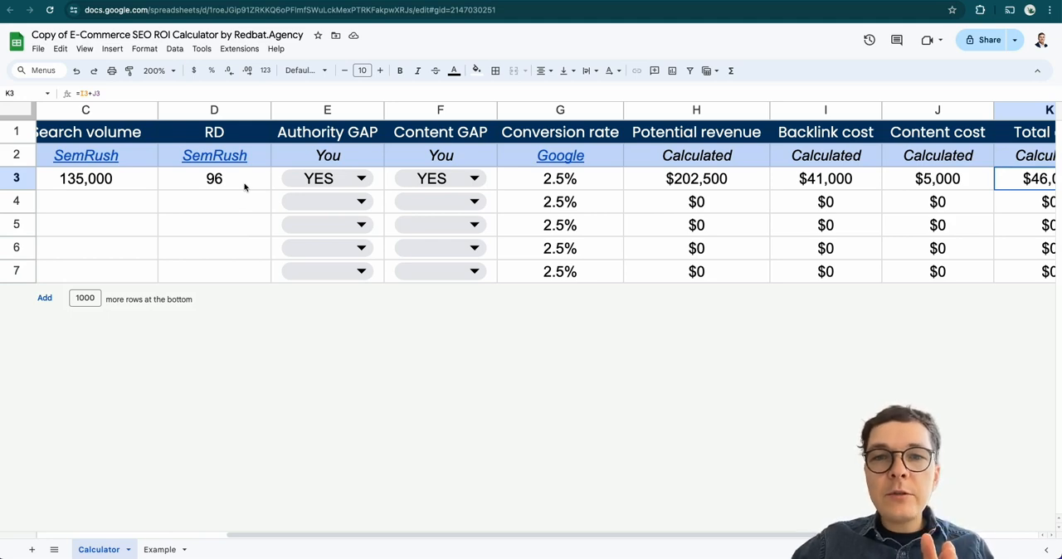
drag(515, 184, 514, 270)
click(571, 164)
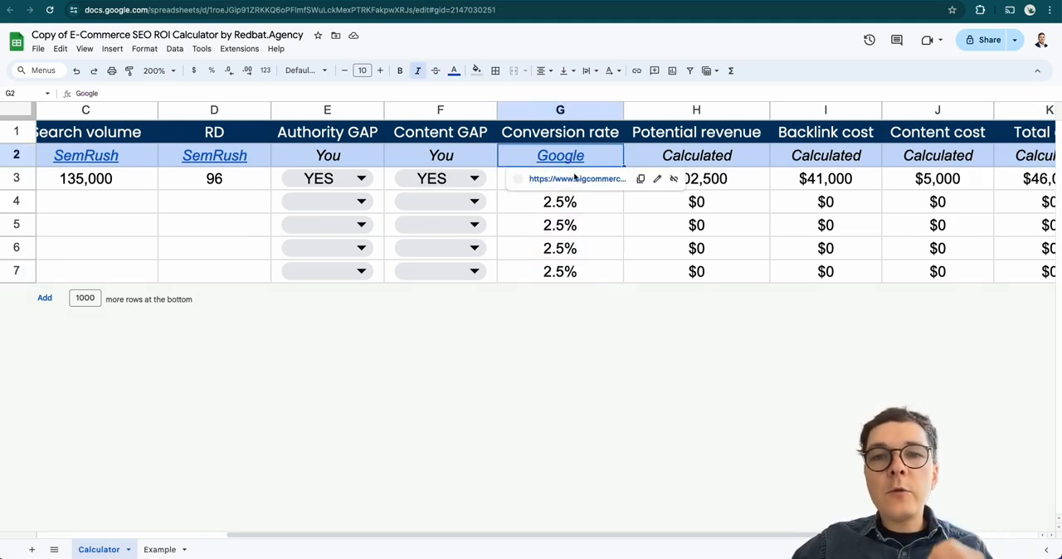
click(574, 178)
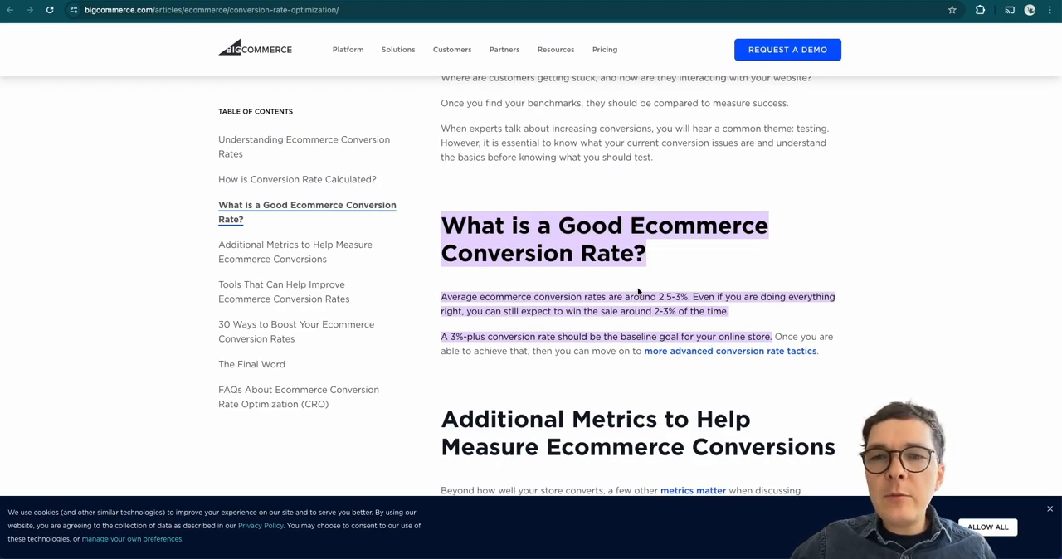
drag(703, 293, 703, 291)
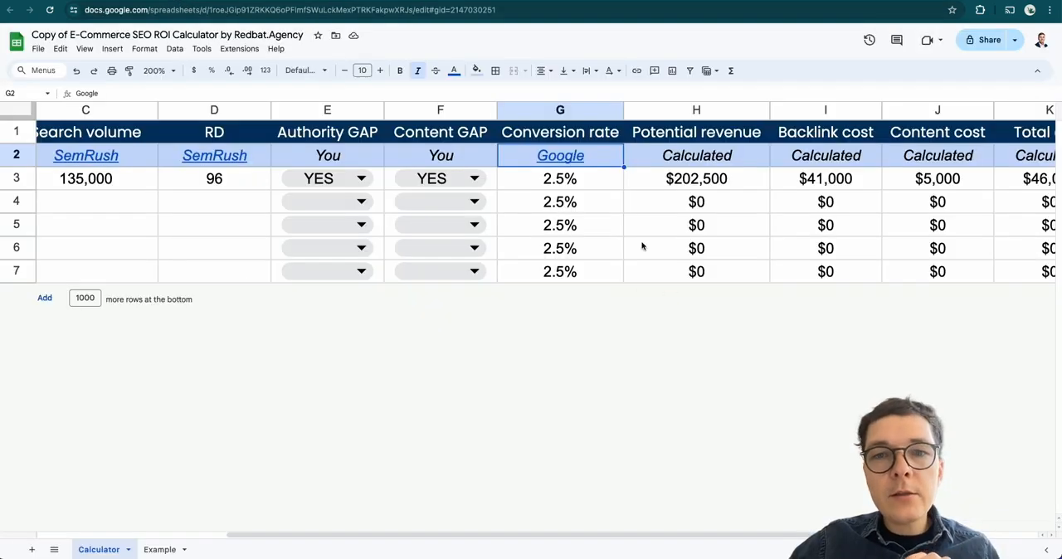
Return to the calculator and review the conversion rates in G3:G7 and the source link preview in G2
drag(567, 178, 561, 262)
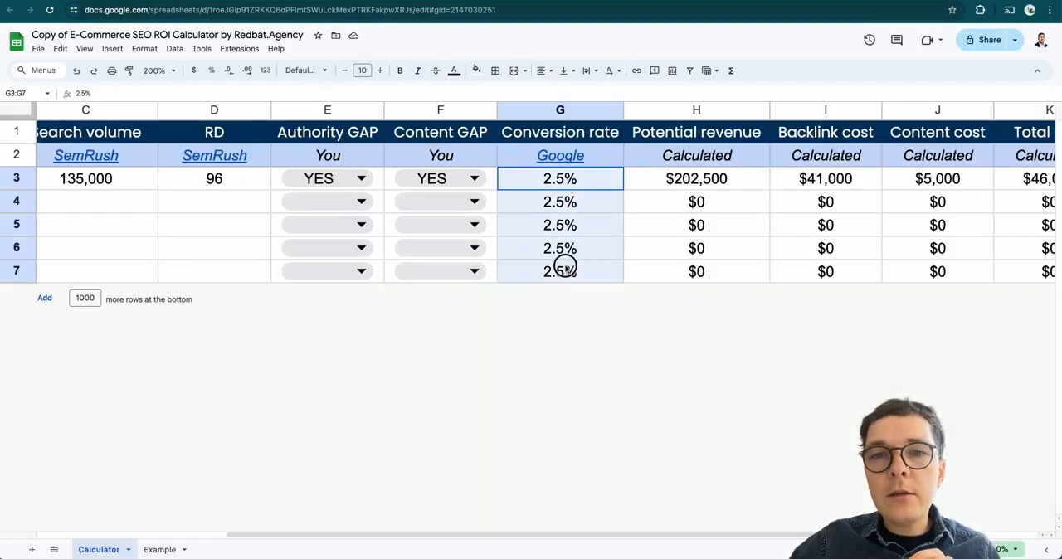
click(646, 220)
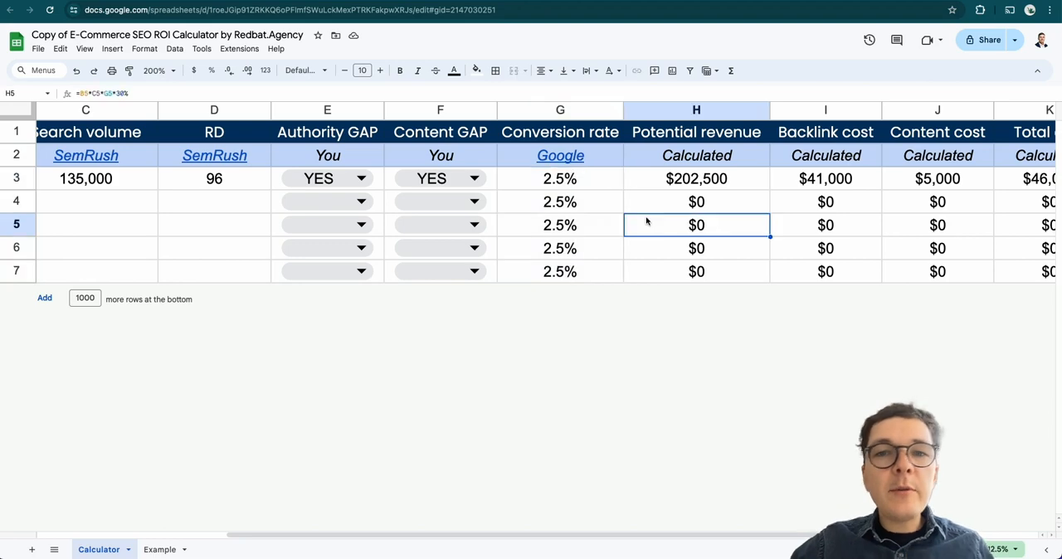
click(583, 183)
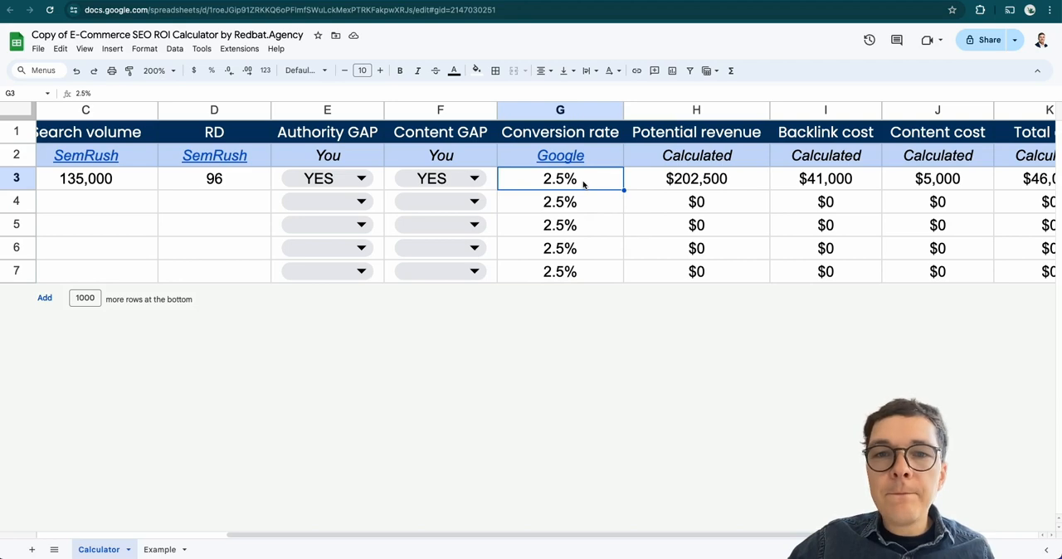
scroll(583, 182, right, 2)
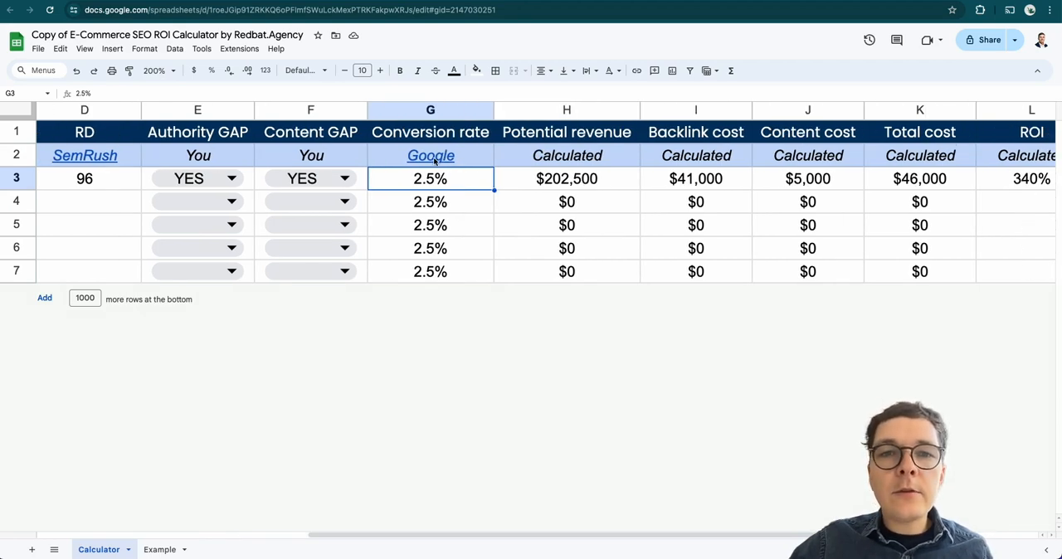
mouse_move(441, 158)
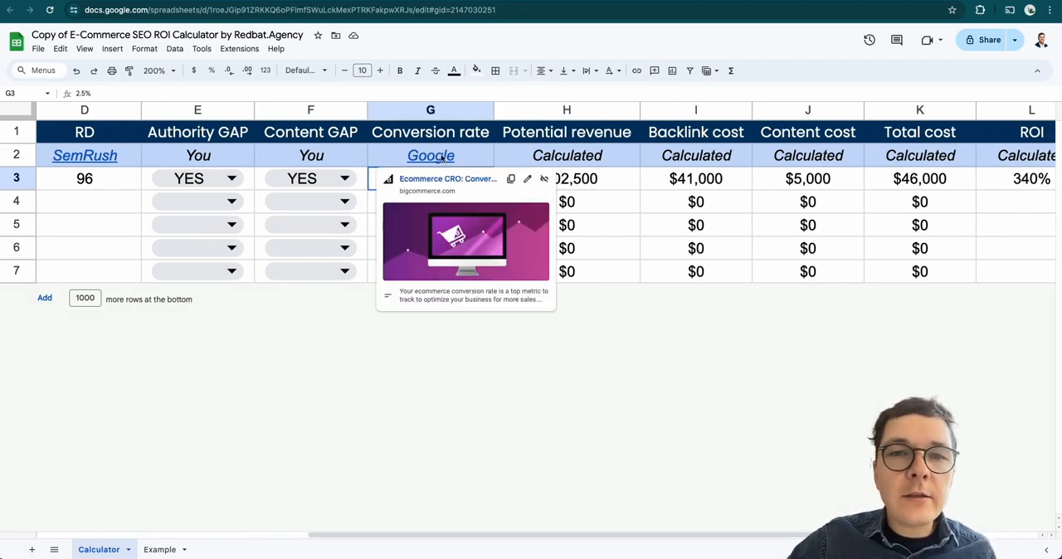
Inspect the Potential revenue formula in H3 and the coffee maker search volume in C3 that feeds it
scroll(628, 199, right, 1)
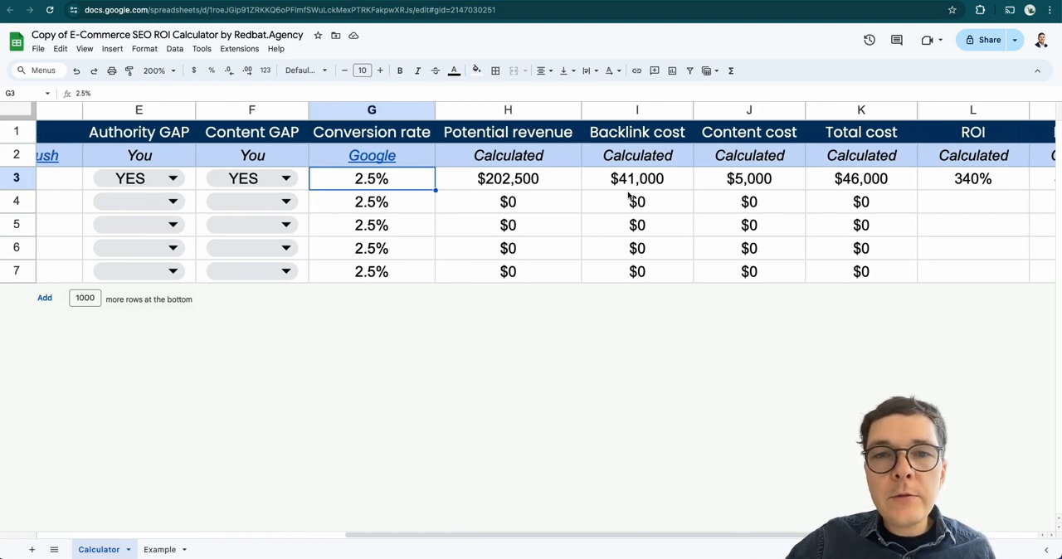
scroll(562, 213, right, 2)
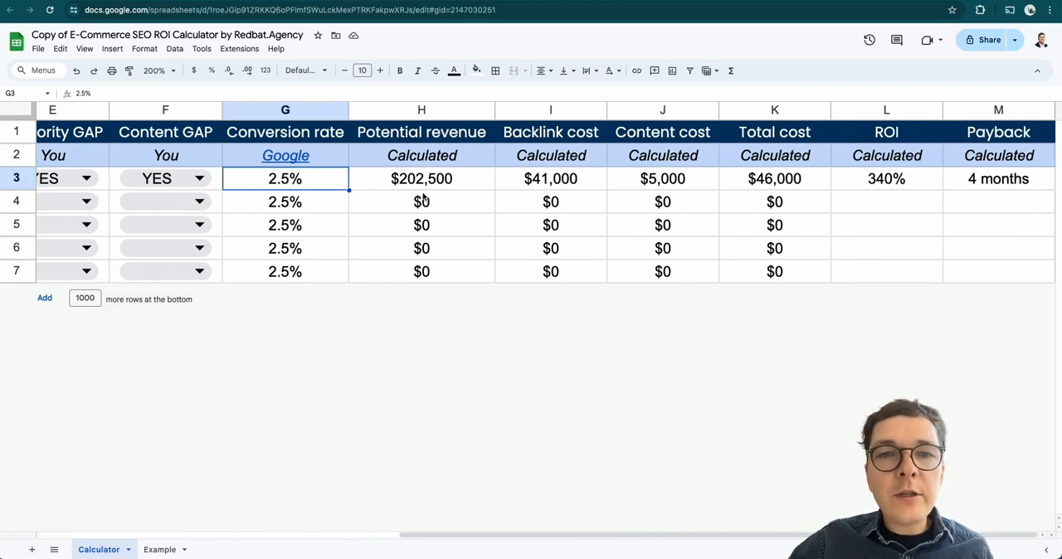
click(466, 185)
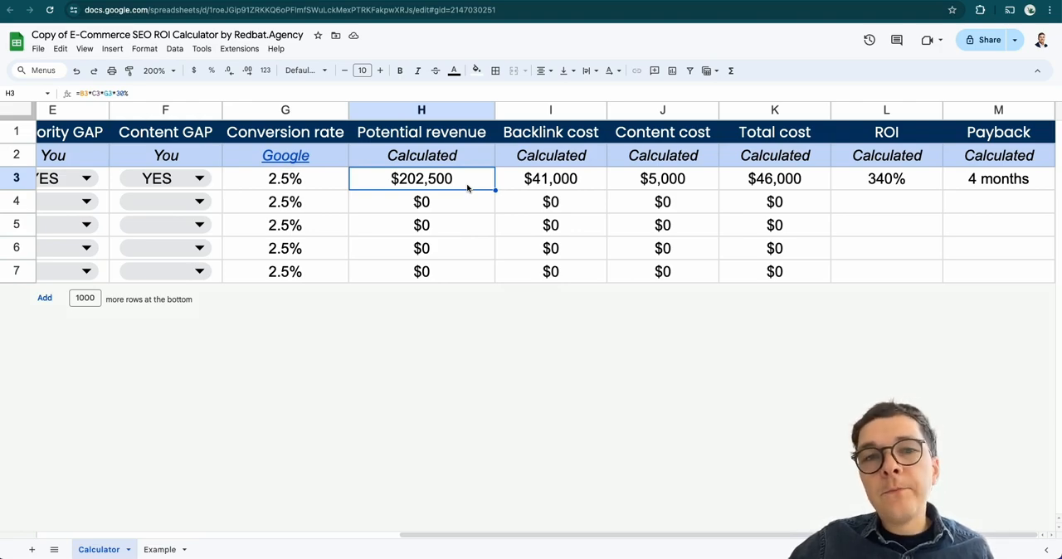
scroll(467, 187, left, 5)
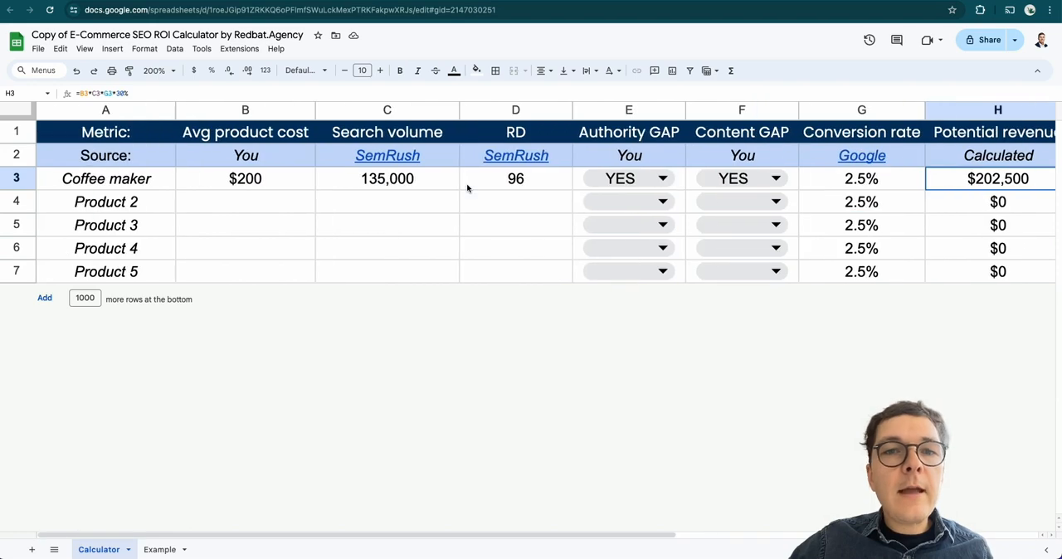
scroll(466, 187, right, 2)
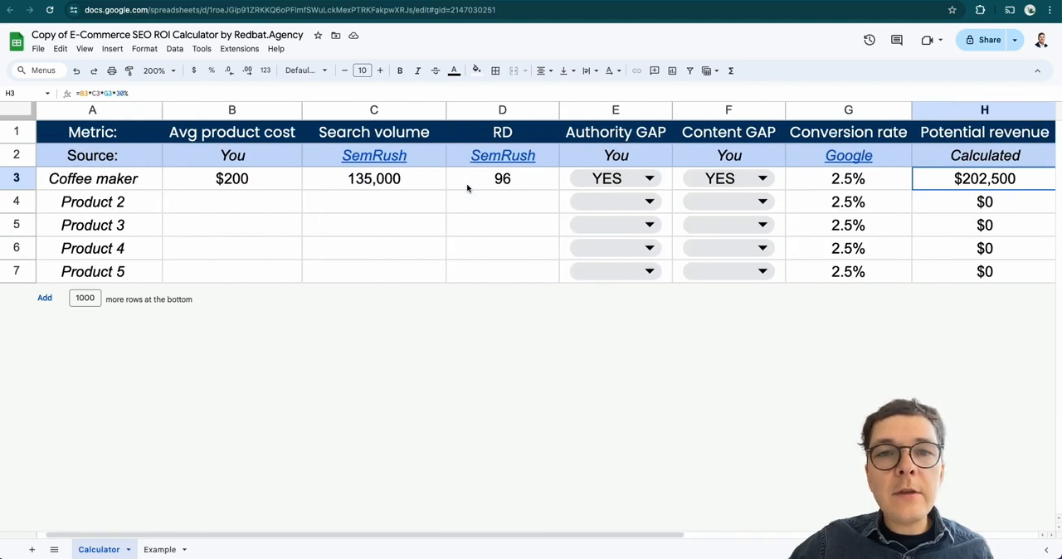
click(364, 188)
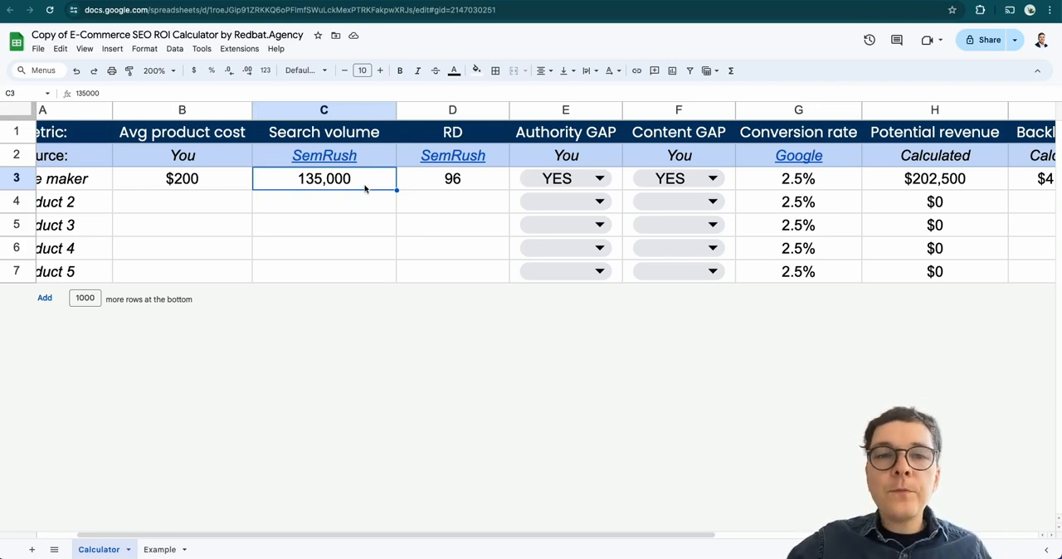
scroll(364, 188, right, 3)
click(849, 187)
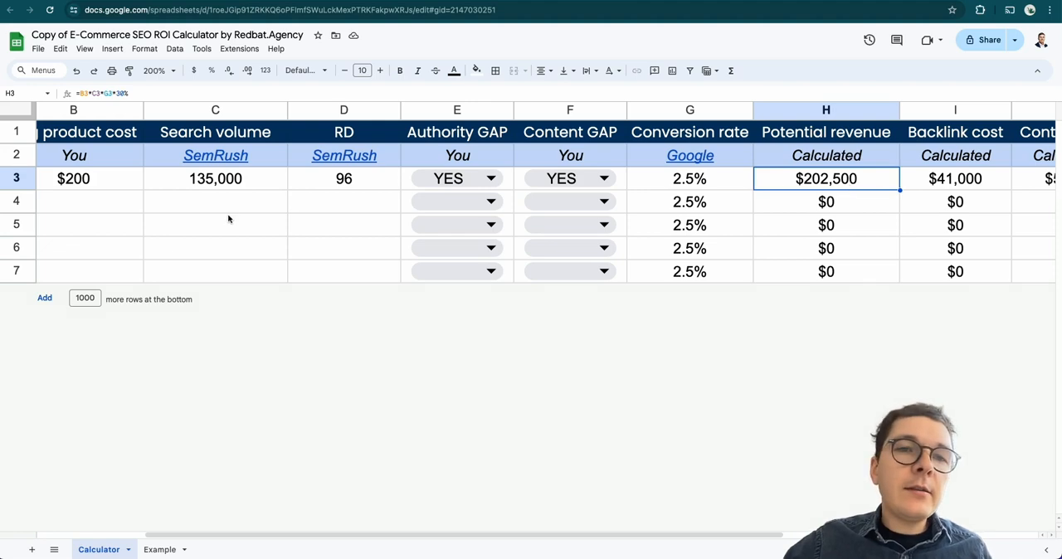
click(264, 189)
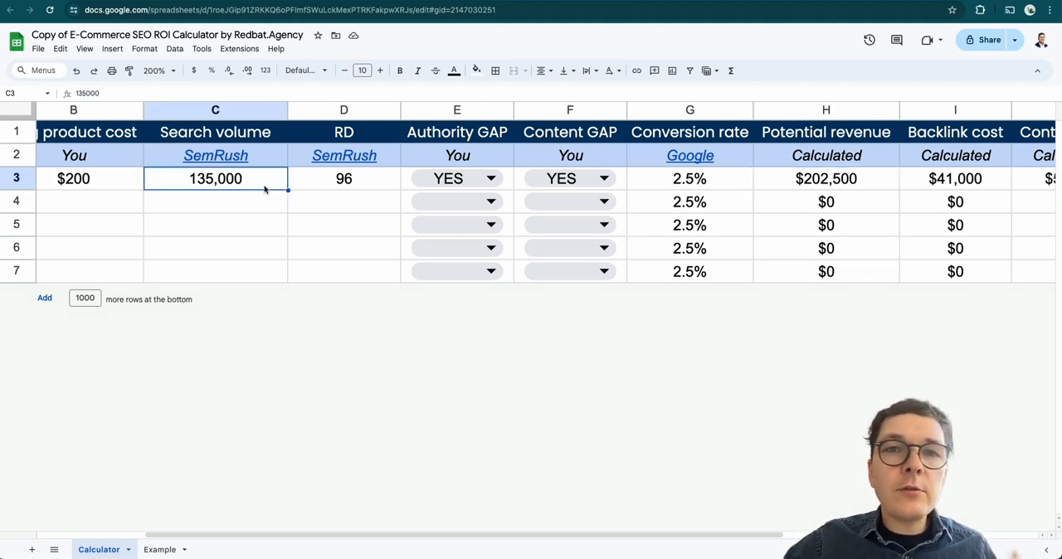
scroll(264, 189, right, 2)
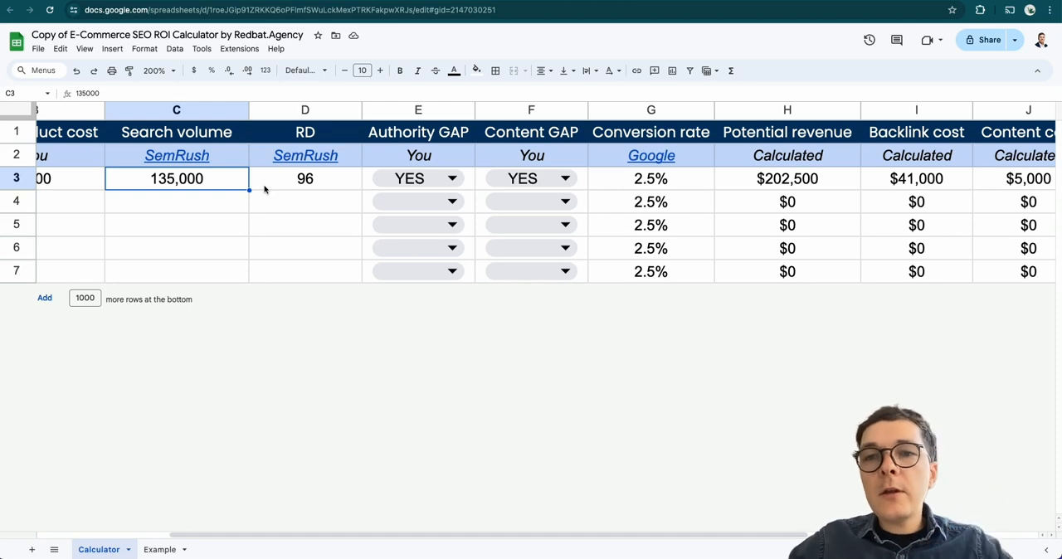
click(790, 184)
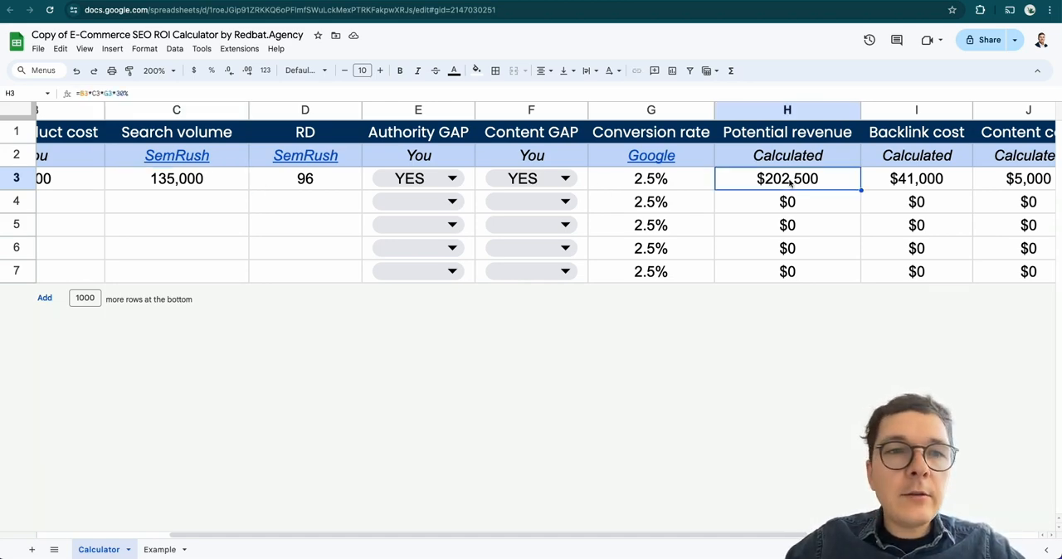
Inspect the coffee maker row's Backlink cost formula in I3 against its RD value, plus the Content cost formula in J3
scroll(789, 184, right, 5)
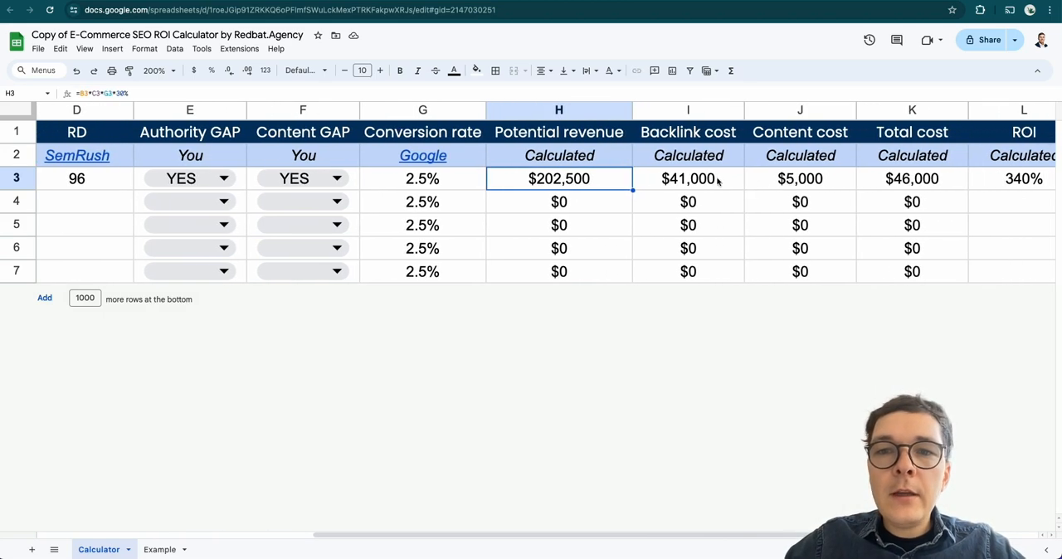
click(709, 186)
scroll(709, 184, left, 5)
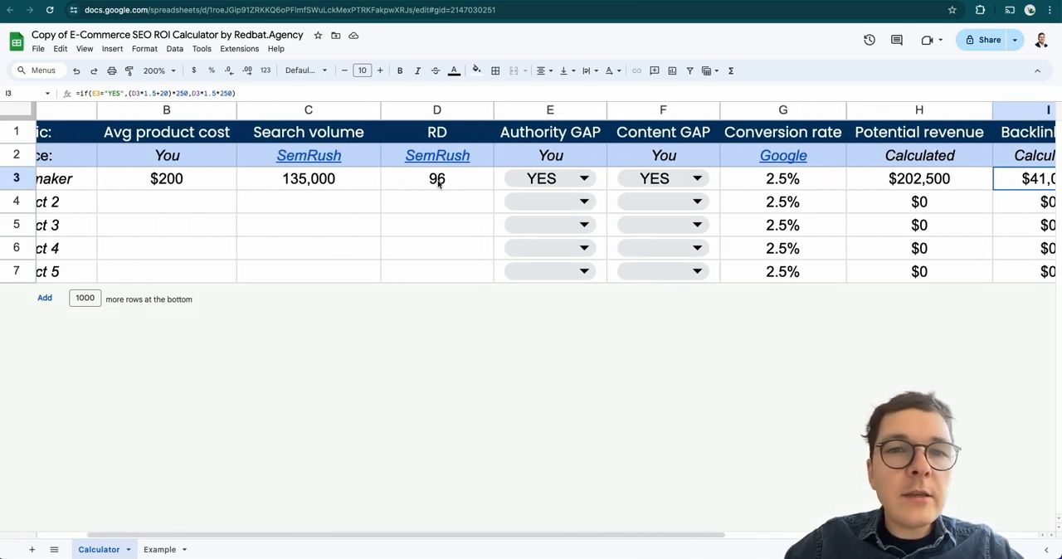
scroll(438, 184, right, 1)
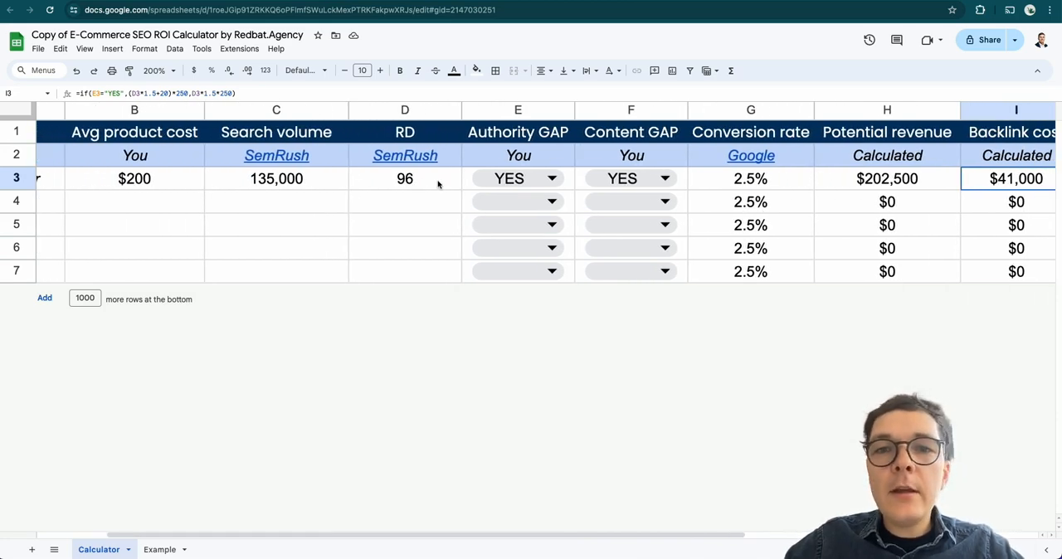
scroll(438, 184, right, 5)
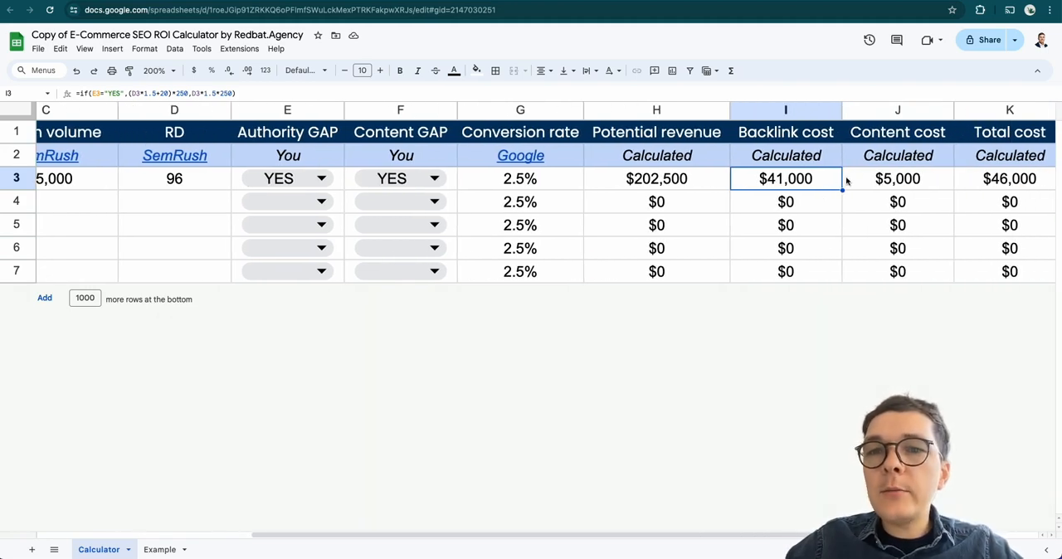
click(879, 179)
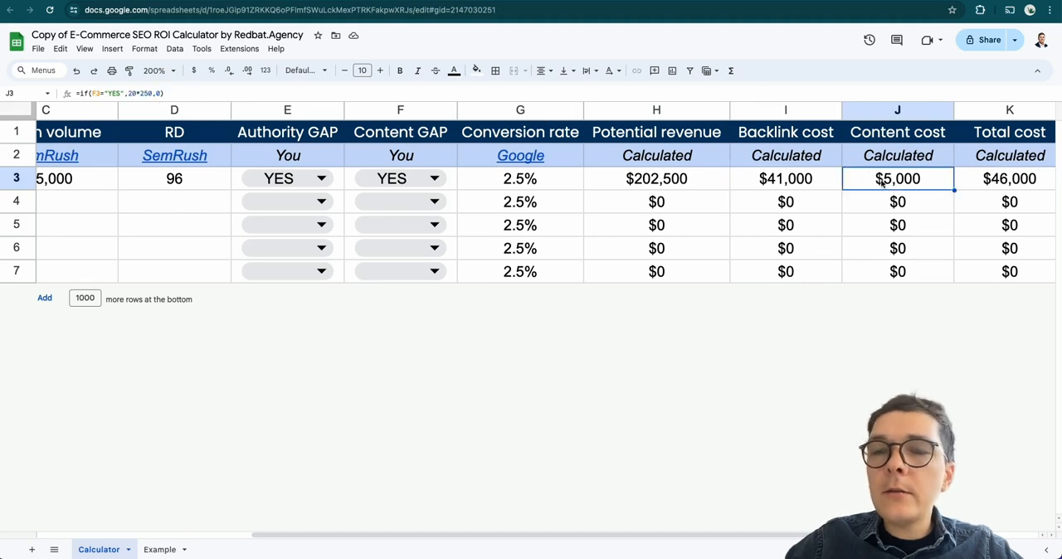
scroll(881, 183, right, 3)
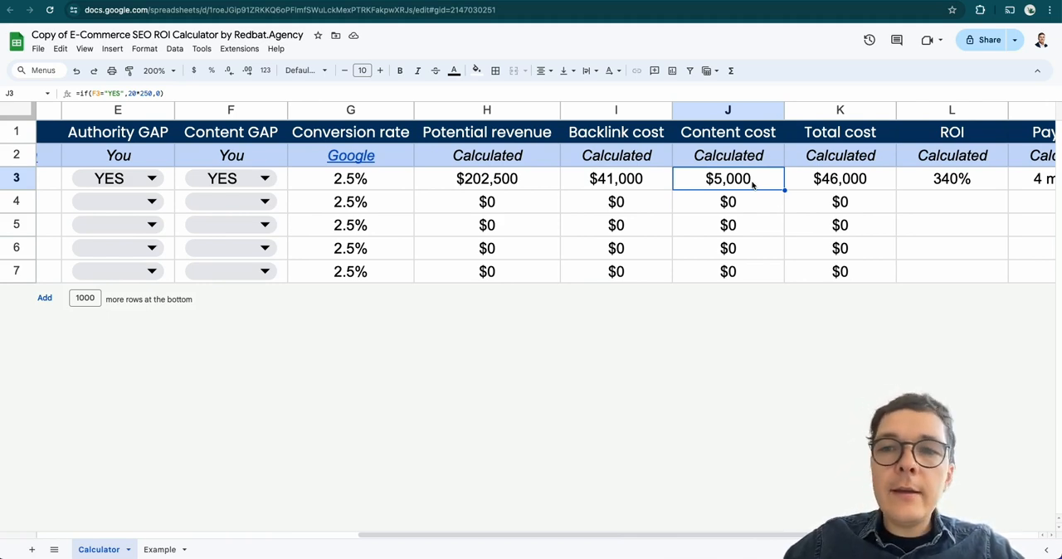
scroll(752, 184, right, 2)
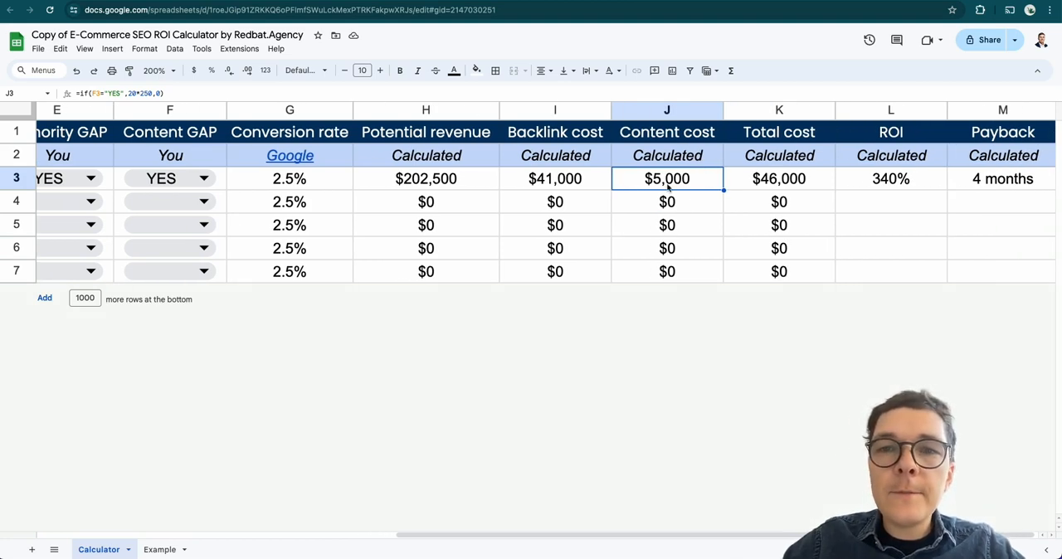
Inspect the coffee maker row's Total cost, Potential revenue, ROI and Payback formulas in K3, H3, L3 and M3
scroll(722, 186, right, 1)
click(778, 186)
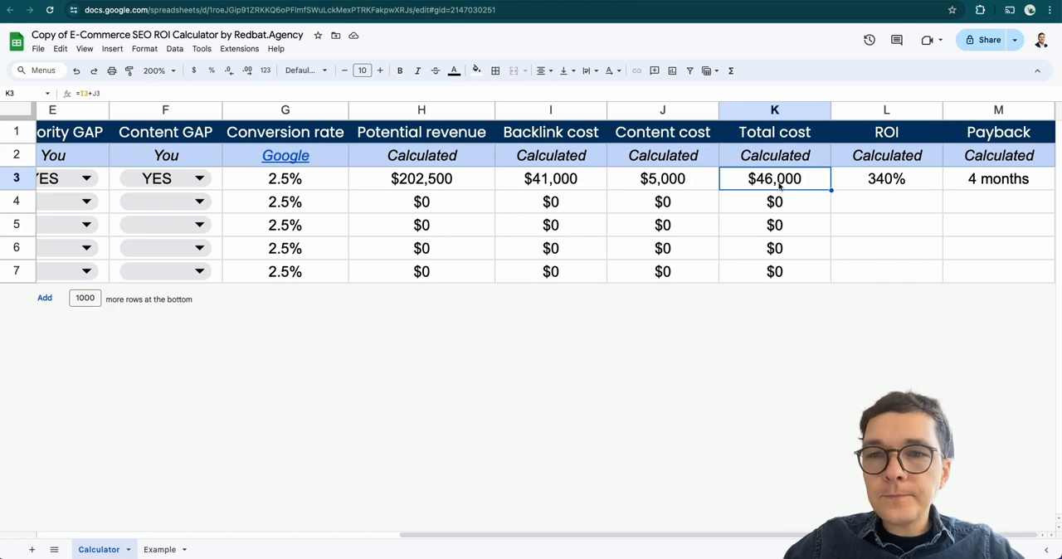
click(465, 184)
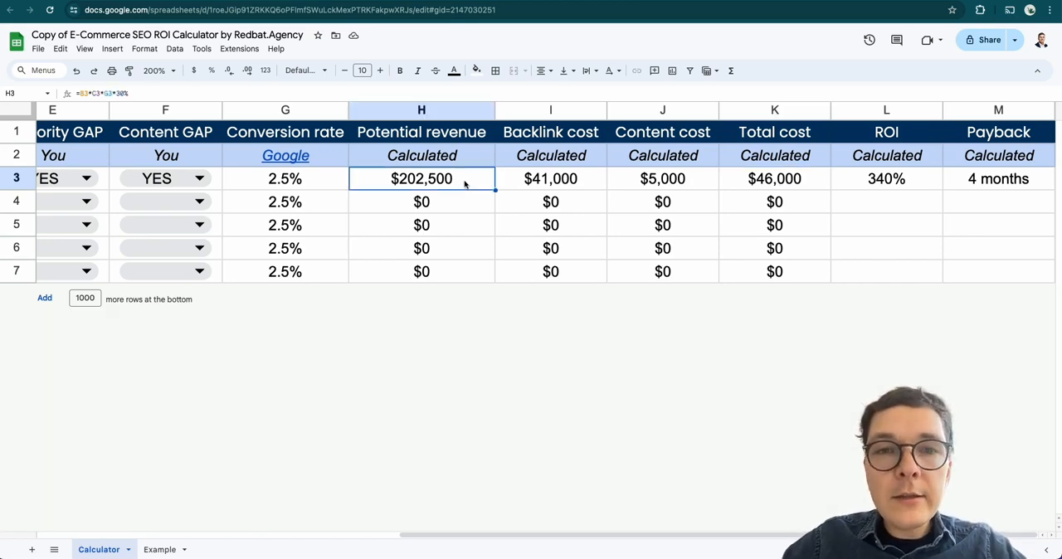
click(912, 187)
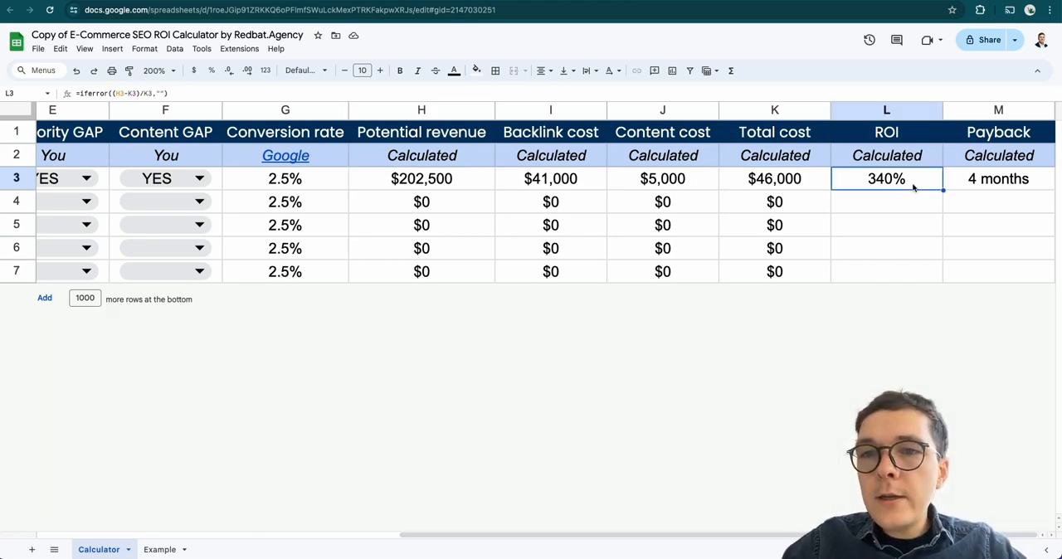
click(972, 187)
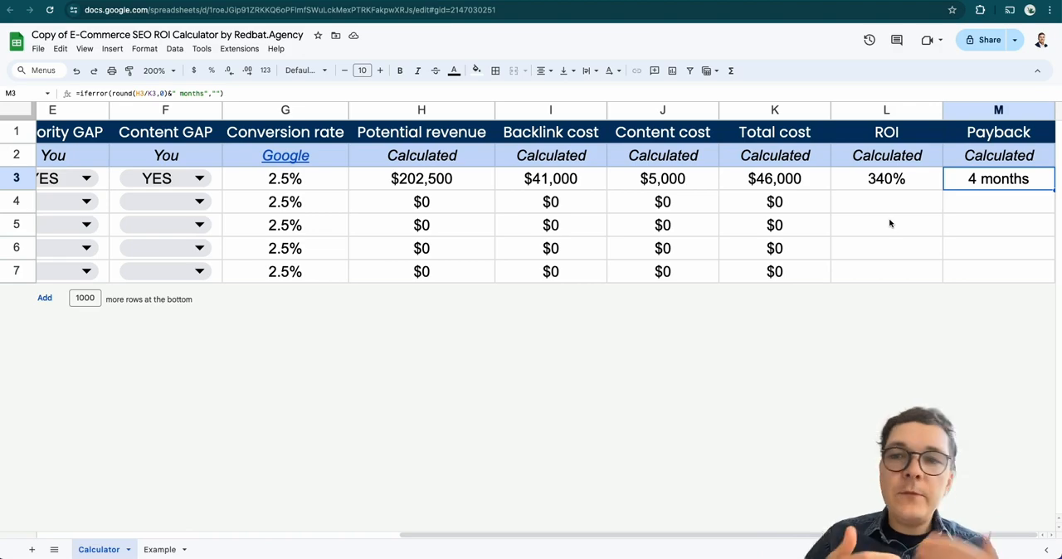
Compare the coffee maker row's input values with its calculated costs, ROI and payback
scroll(889, 223, left, 10)
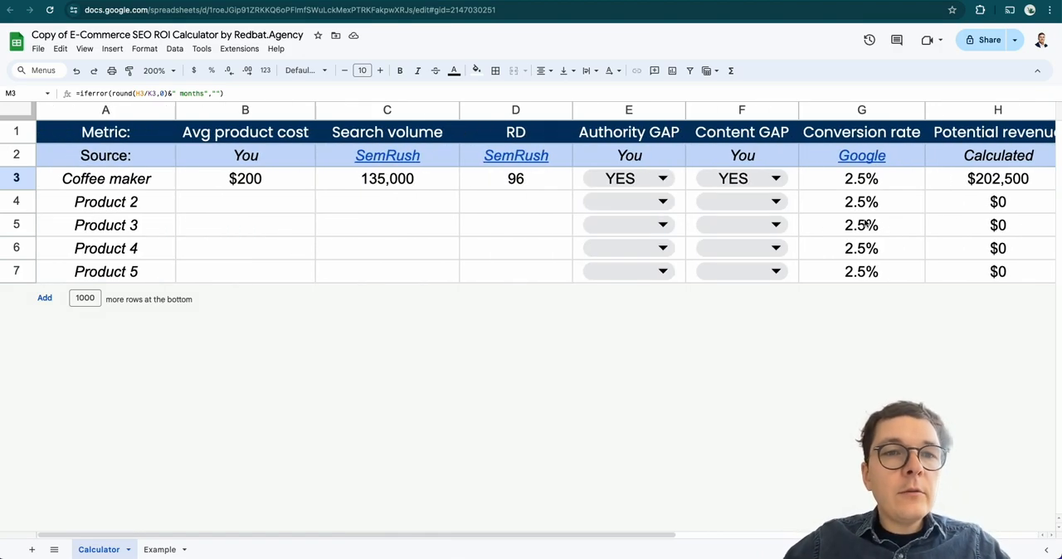
scroll(387, 223, right, 5)
scroll(386, 223, right, 3)
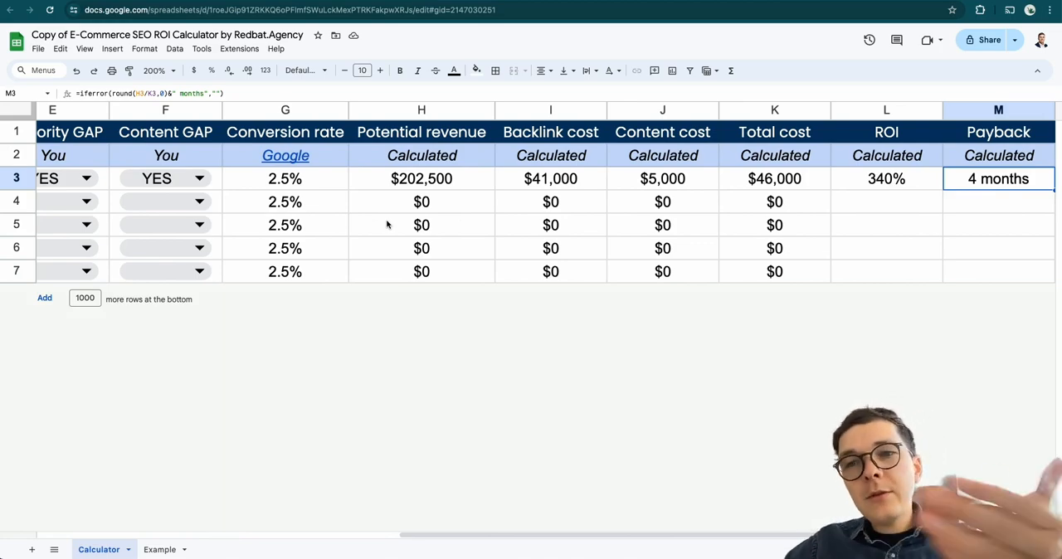
scroll(387, 224, left, 6)
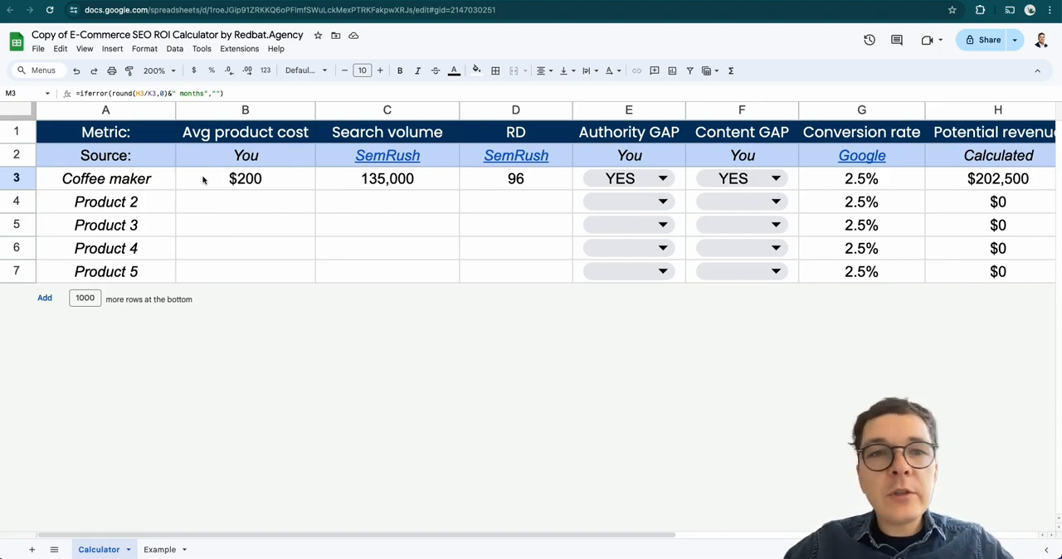
Check the tea kettle keyword in Semrush, then enter search volume 33100 and average product cost 50 for Product 2
click(398, 2)
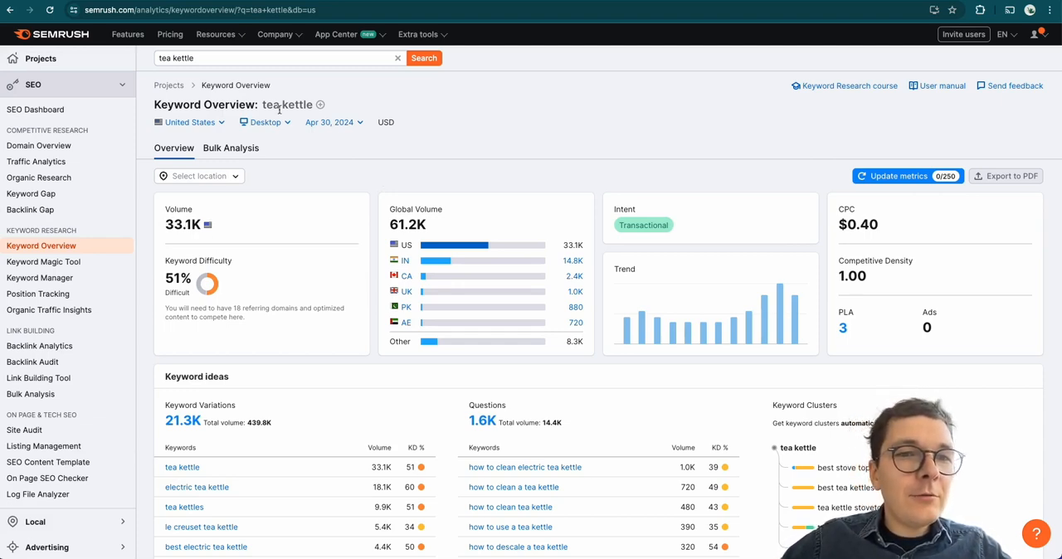
click(158, 1)
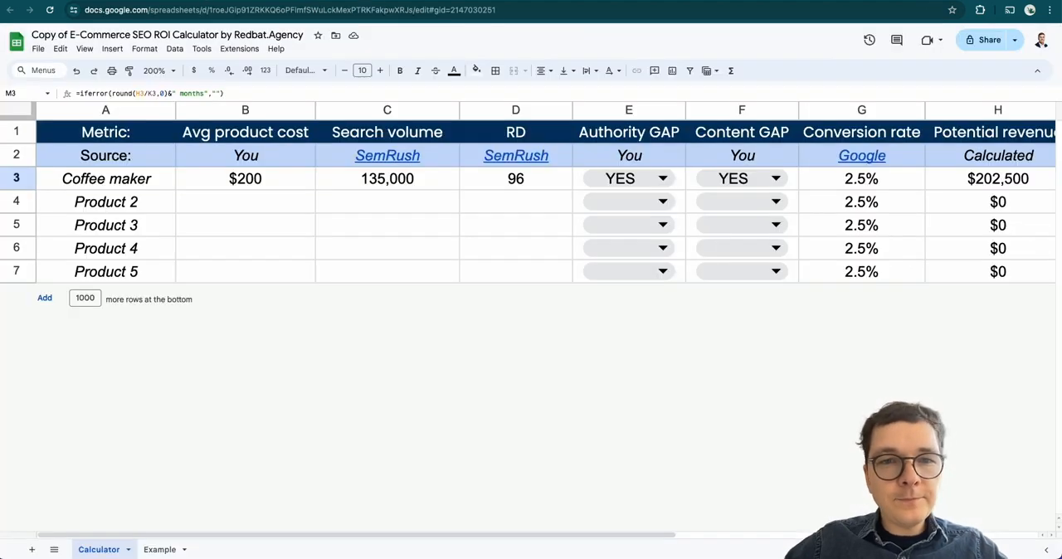
click(260, 196)
click(368, 194)
text(33100)
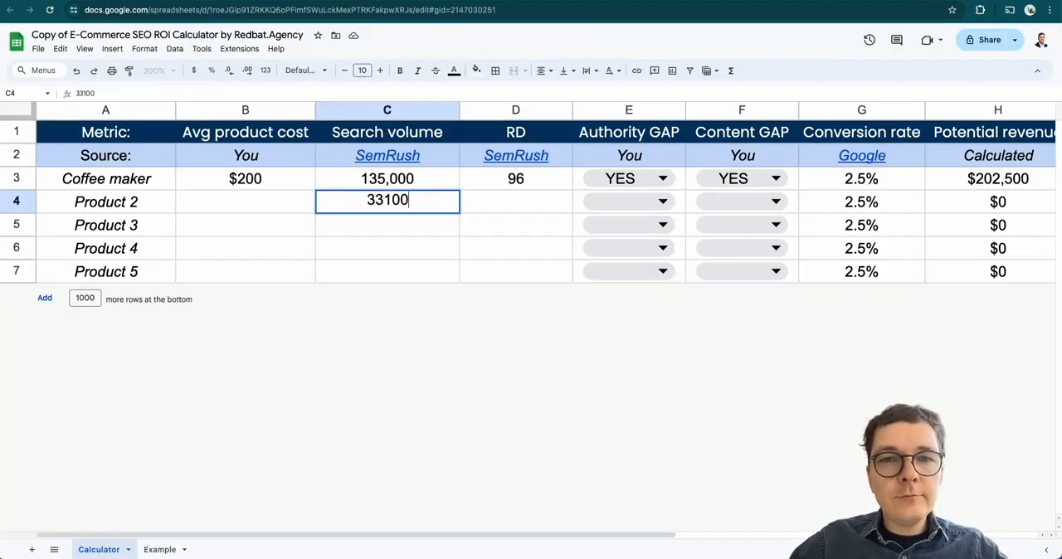
key(Left)
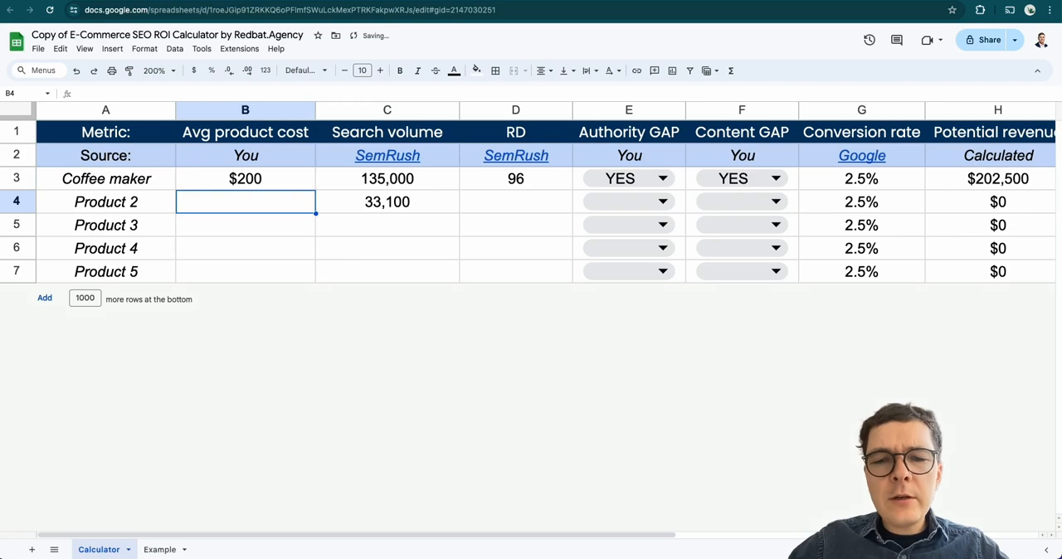
text(50)
key(Return)
Find the referring domains needed for tea kettle in Semrush and enter 18 as Product 2's RD value
key(Up)
key(Right)
key(Right)
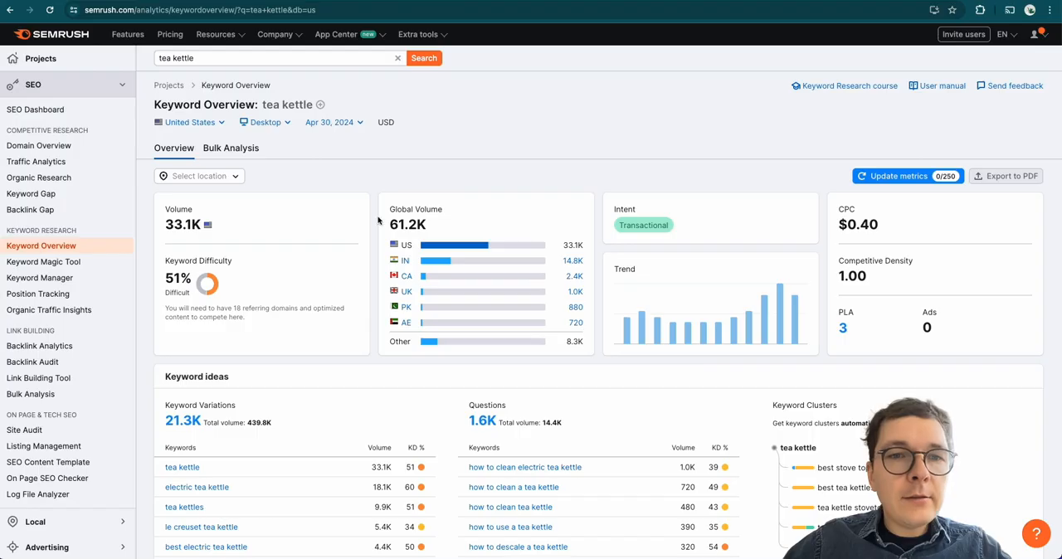
drag(233, 309, 261, 309)
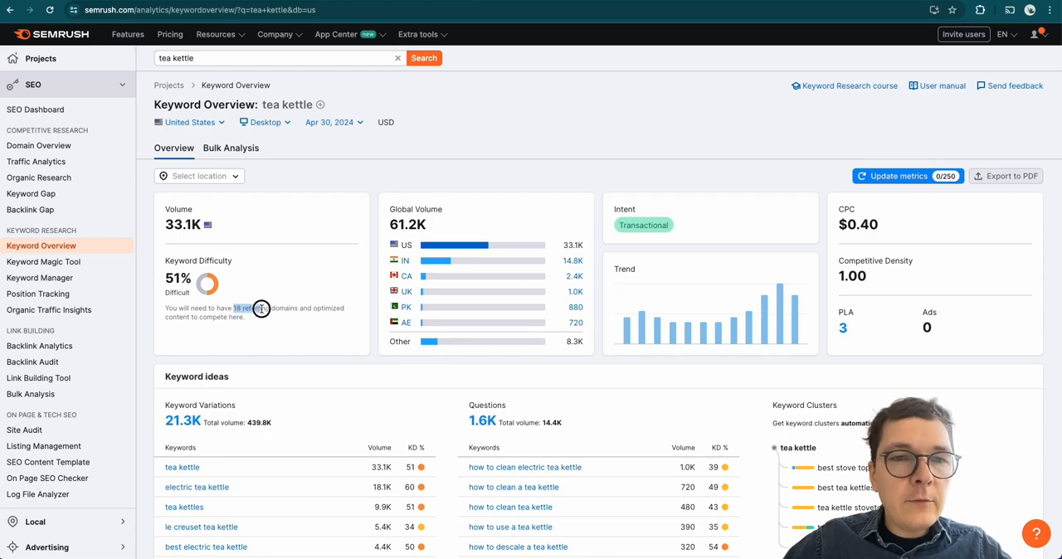
scroll(261, 308, up, 5)
click(276, 342)
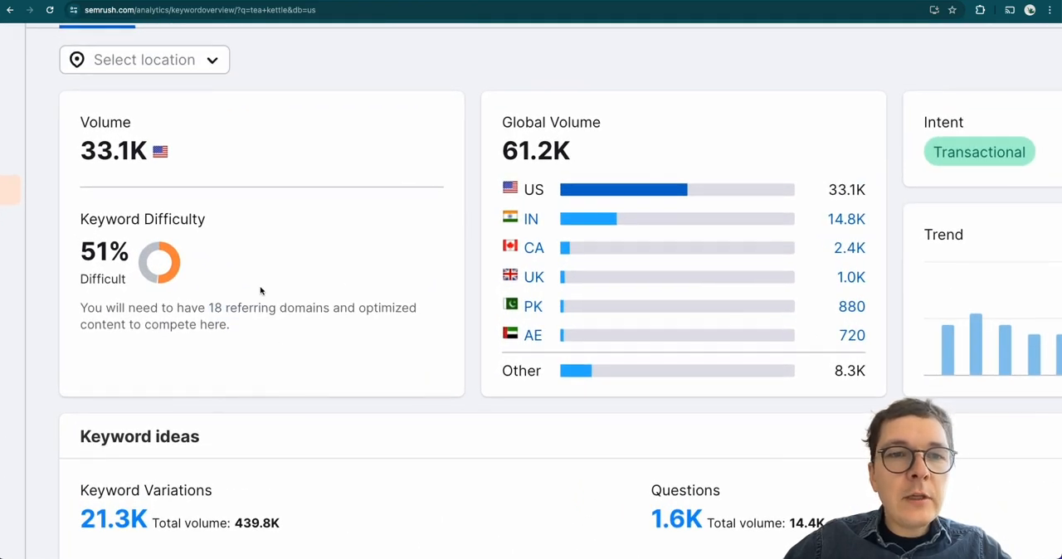
drag(210, 308, 226, 306)
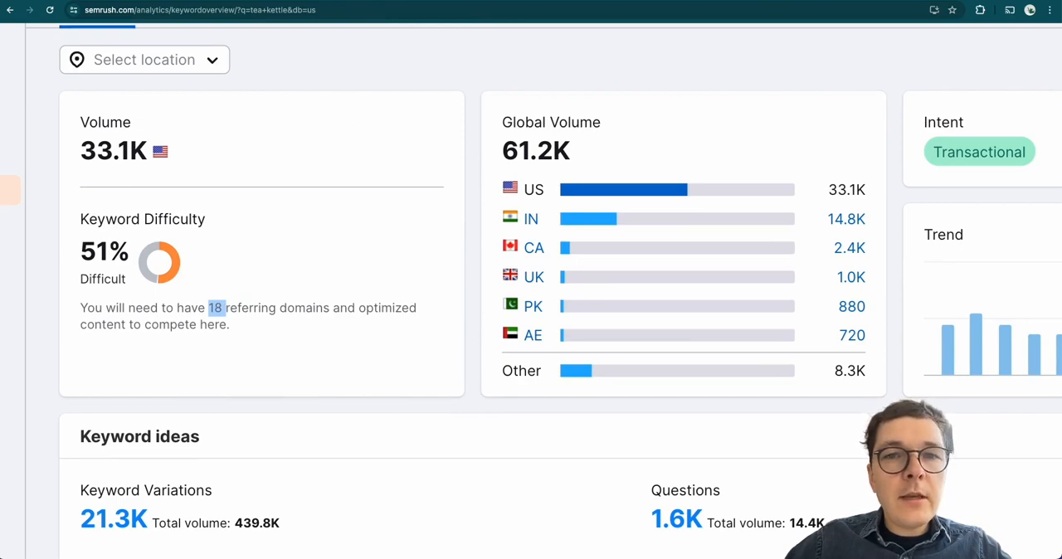
key(ctrl+Tab)
text(18)
key(Tab)
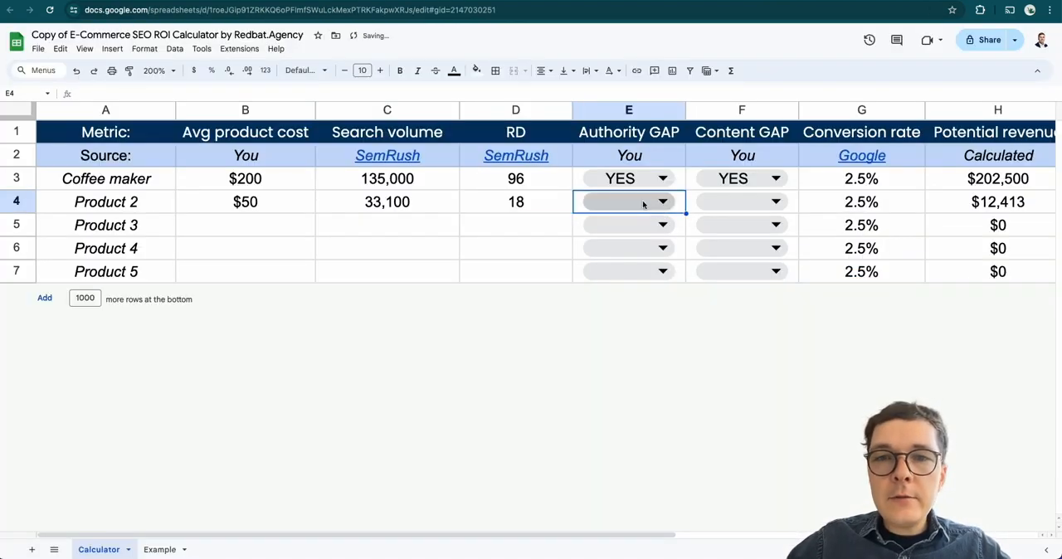
Set both Authority GAP and Content GAP to YES in the Product 2 row
click(643, 204)
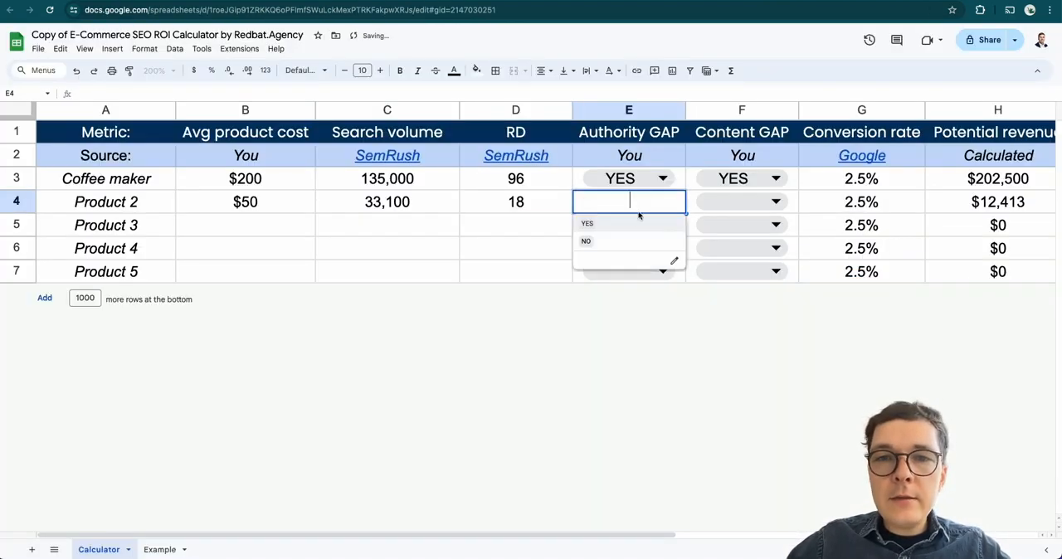
click(633, 223)
click(731, 202)
click(724, 228)
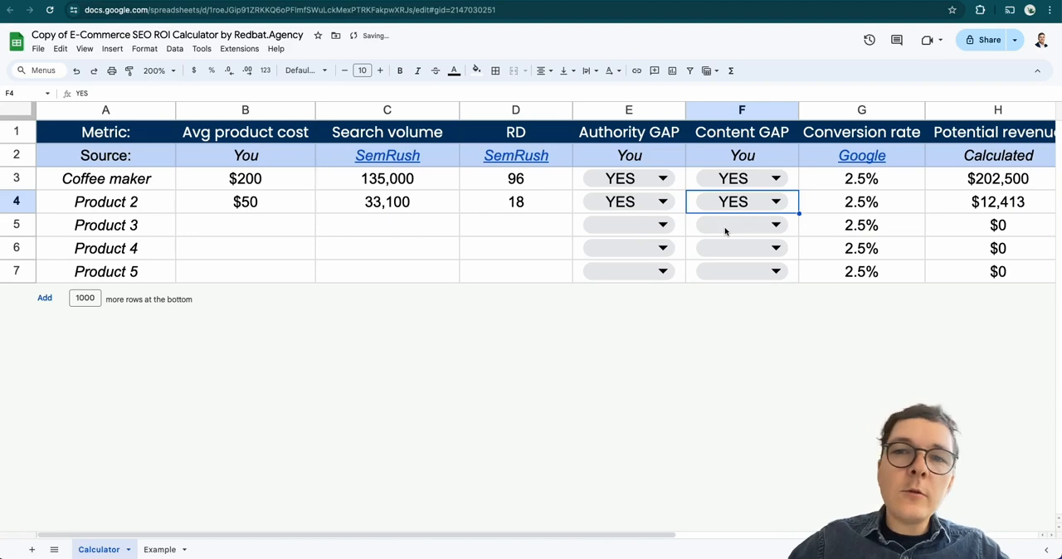
Examine Product 2's calculated potential revenue, total cost and ROI in the calculator
scroll(724, 224, right, 2)
scroll(761, 221, right, 1)
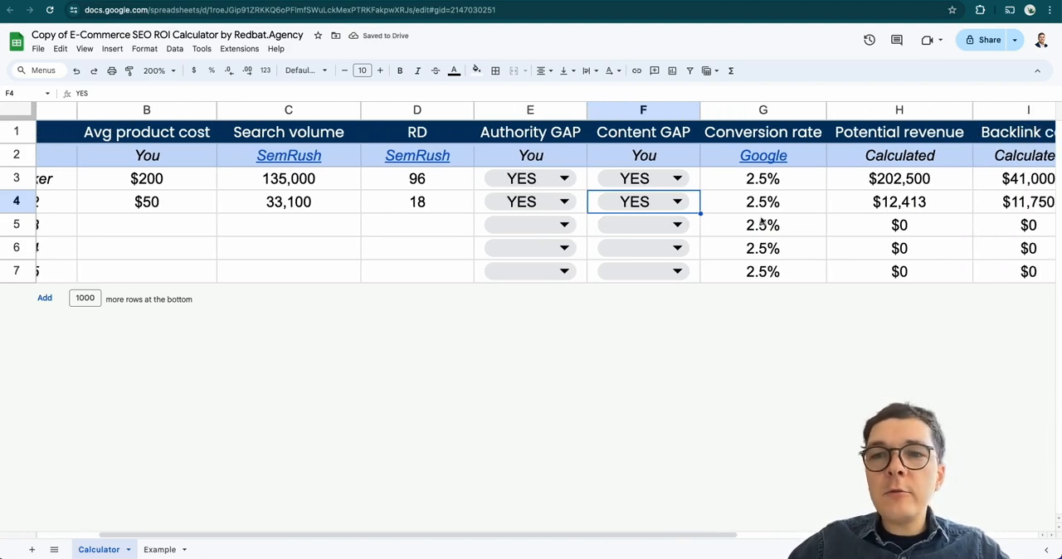
scroll(761, 220, right, 3)
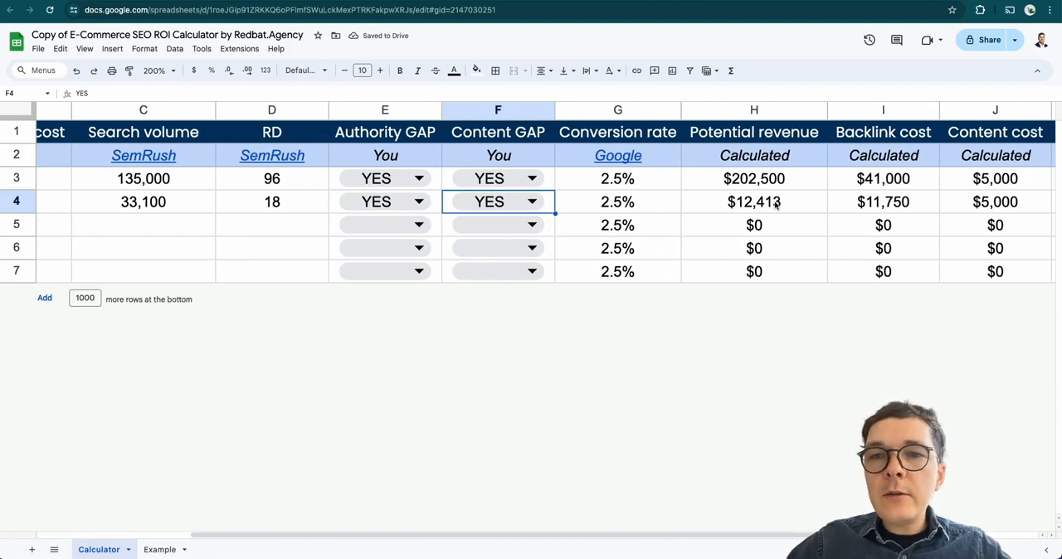
click(776, 205)
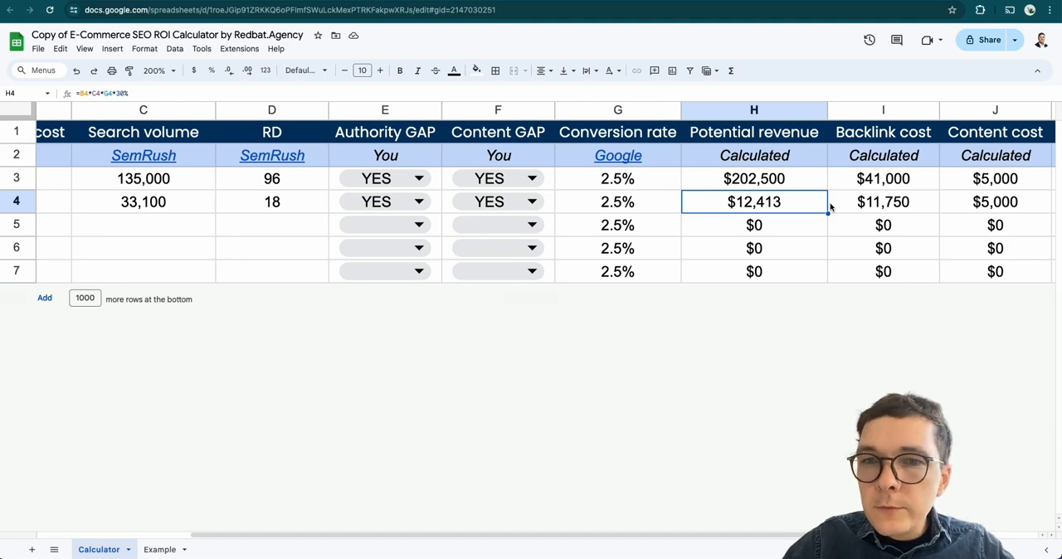
scroll(829, 206, right, 5)
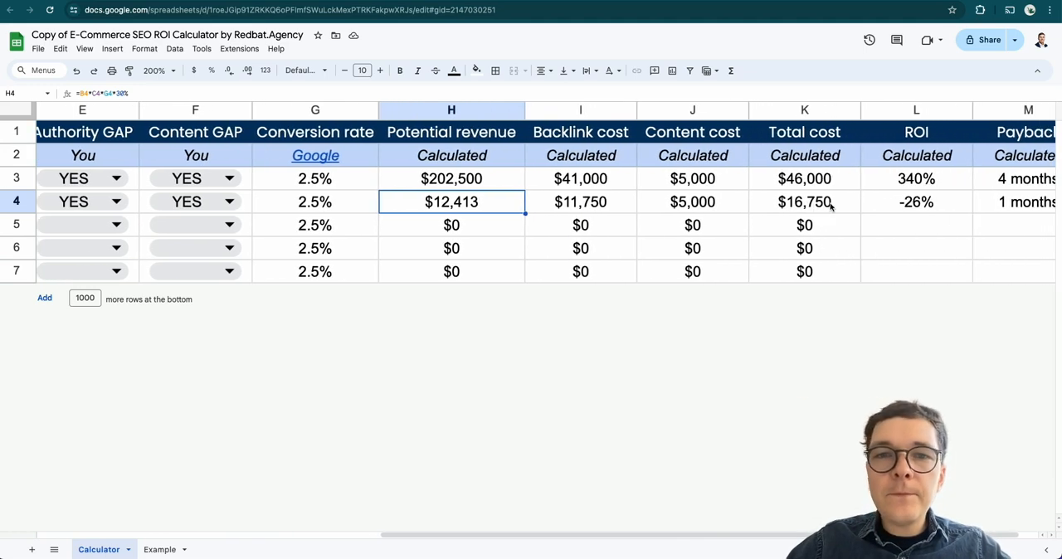
scroll(830, 206, right, 1)
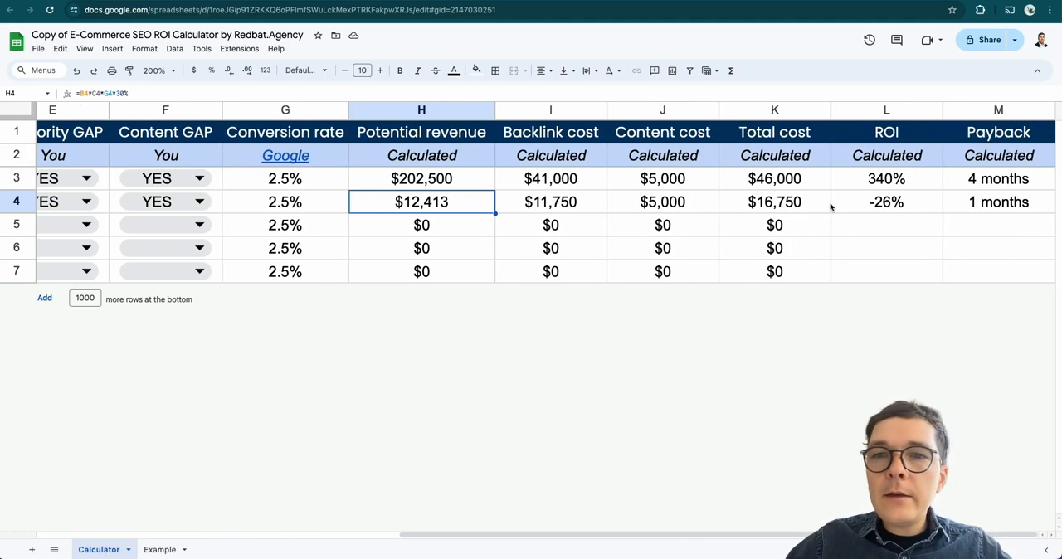
click(774, 210)
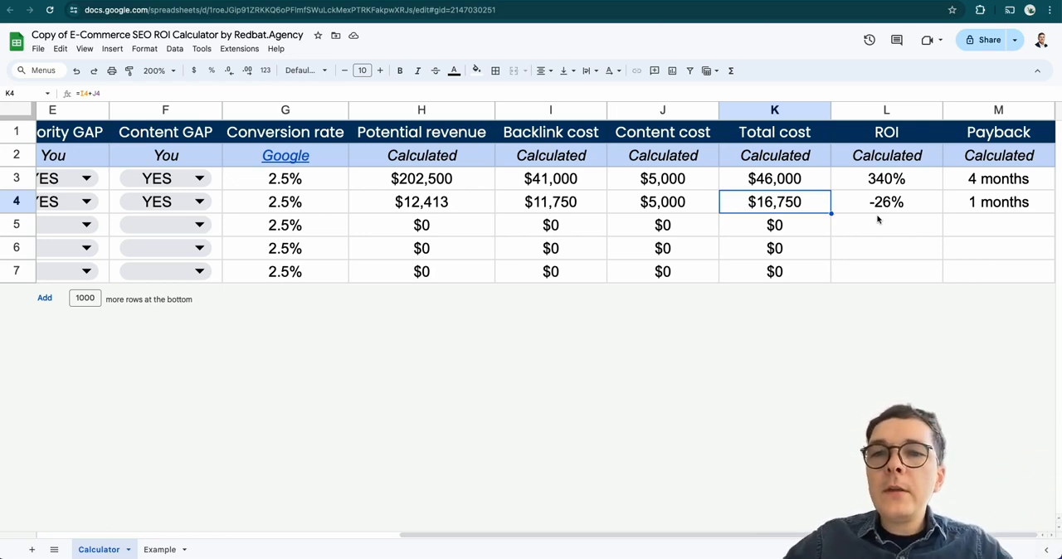
click(912, 214)
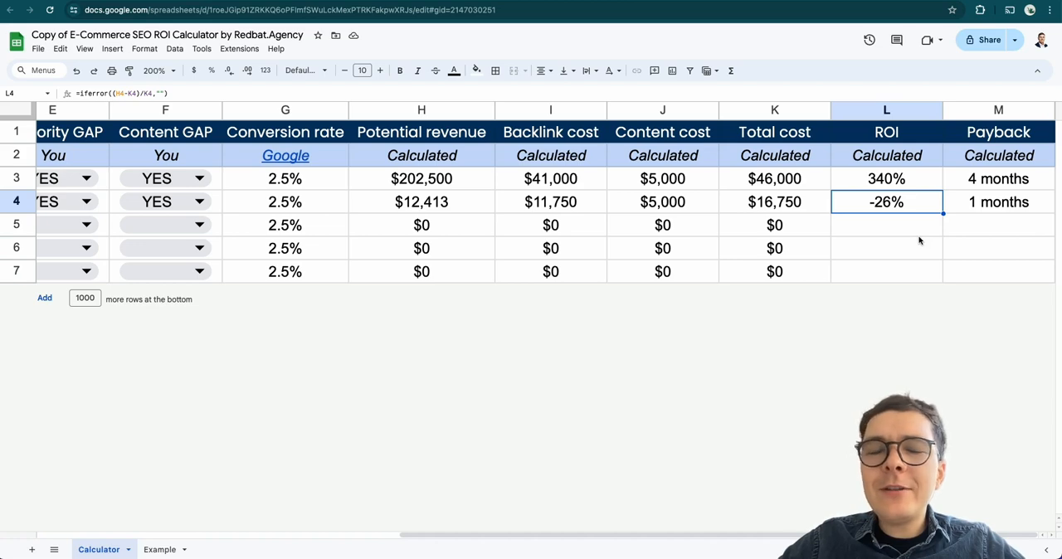
Multiply Product 2's potential revenue formula by 12 and check its ROI
click(403, 203)
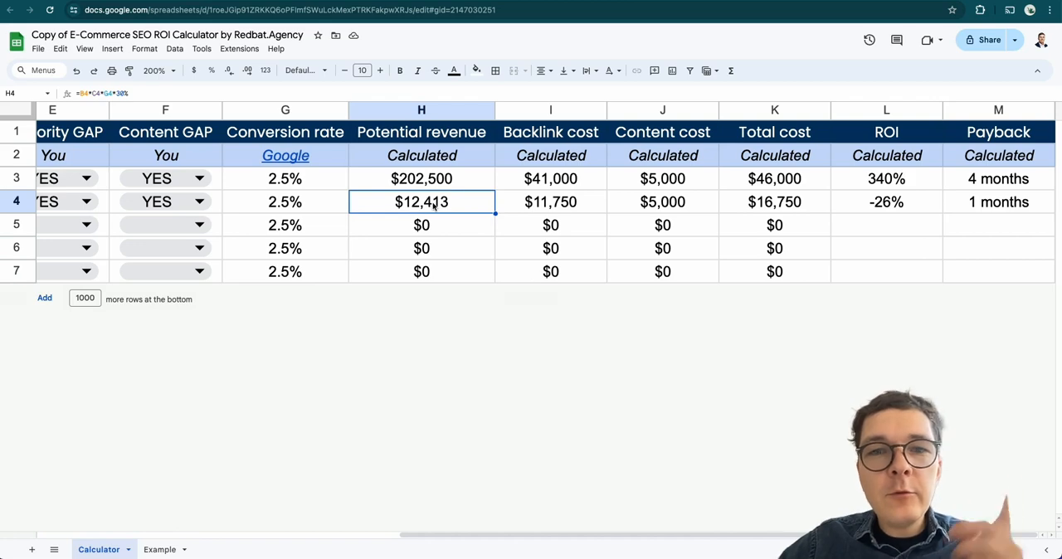
click(239, 93)
text(*12)
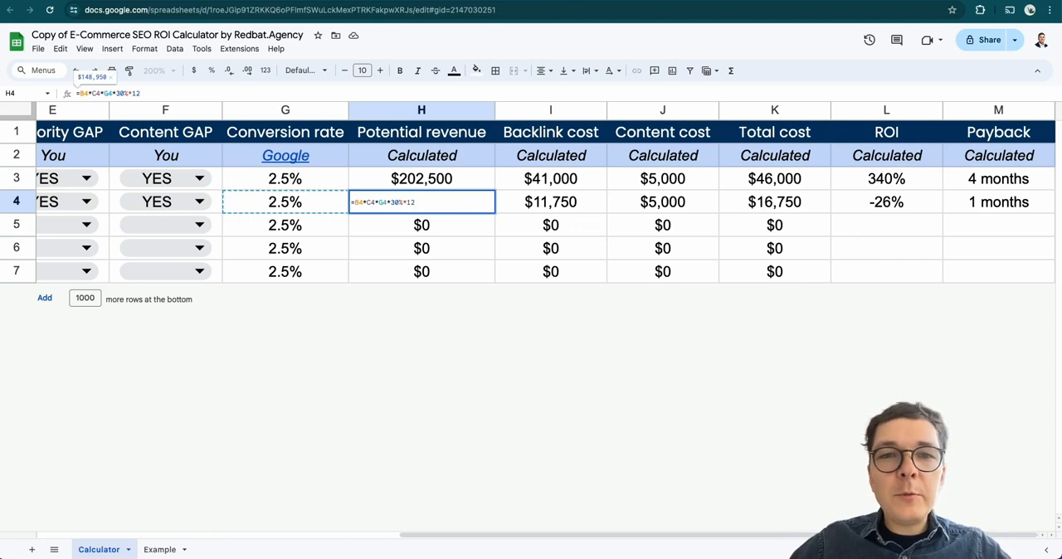
key(Return)
key(Up)
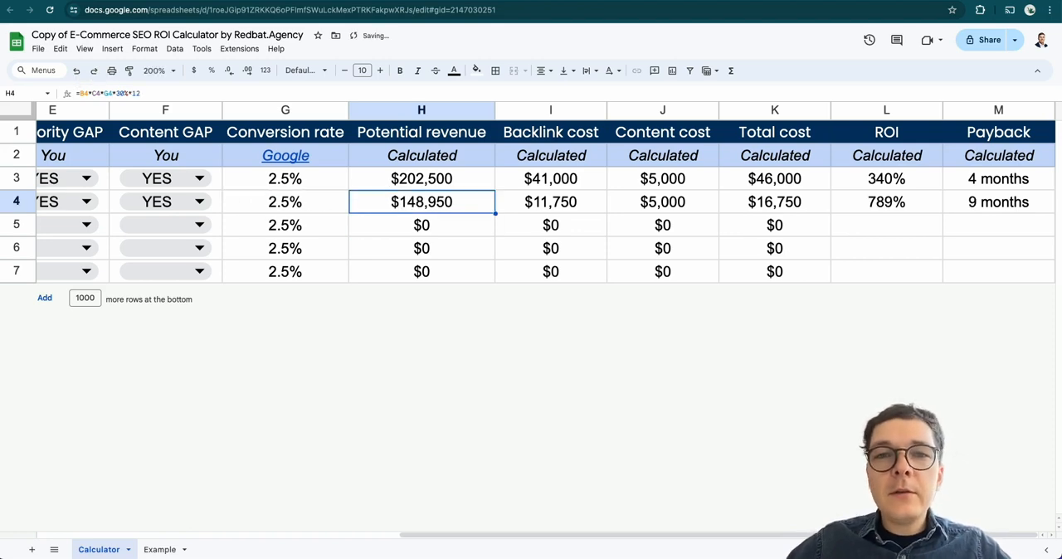
key(Right)
key(Right)
key(Right)
key(Right)
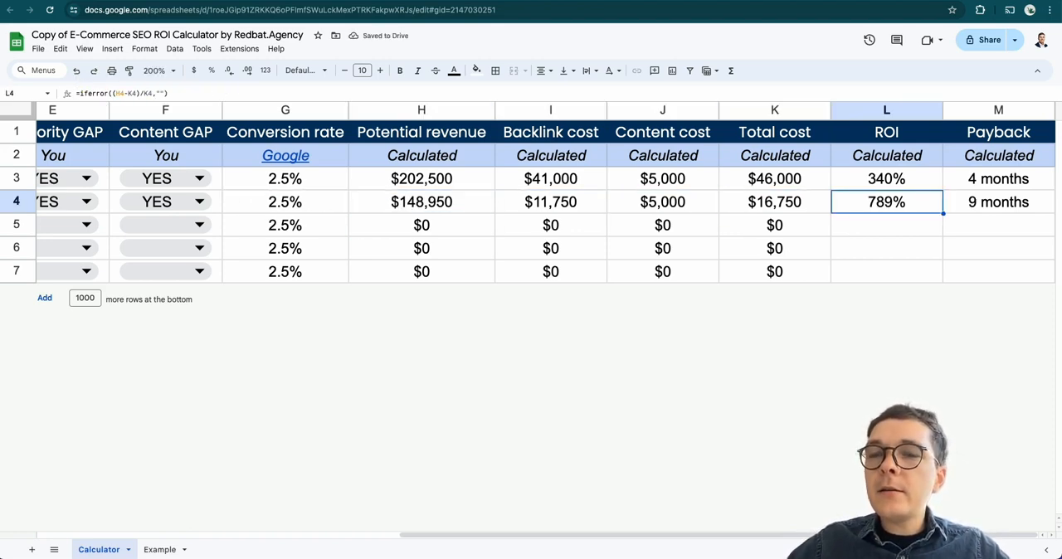
Check the coffee maker's potential revenue formula and undo the multiplication by 12 in Product 2's formula
key(Left)
key(Left)
key(Left)
key(Left)
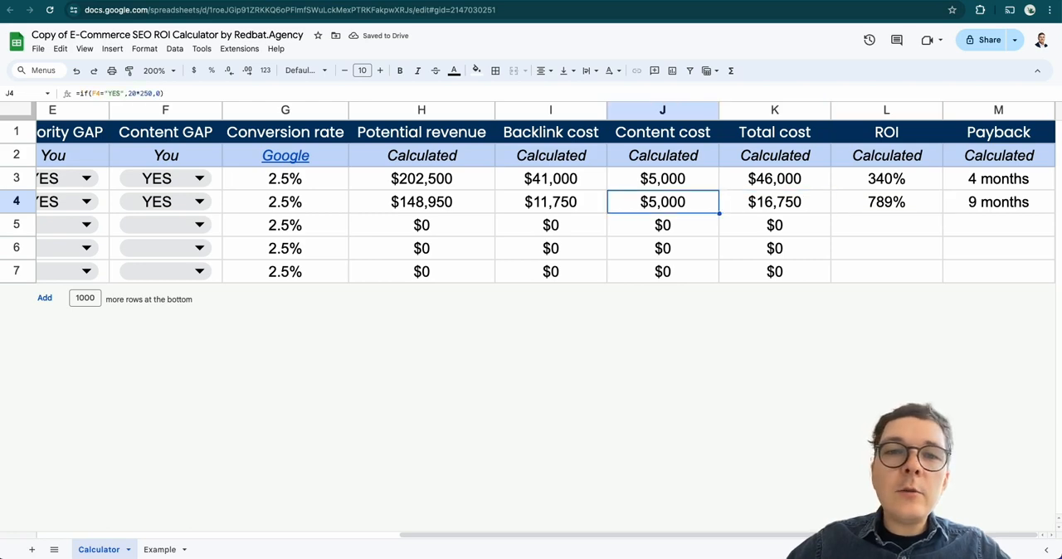
key(Up)
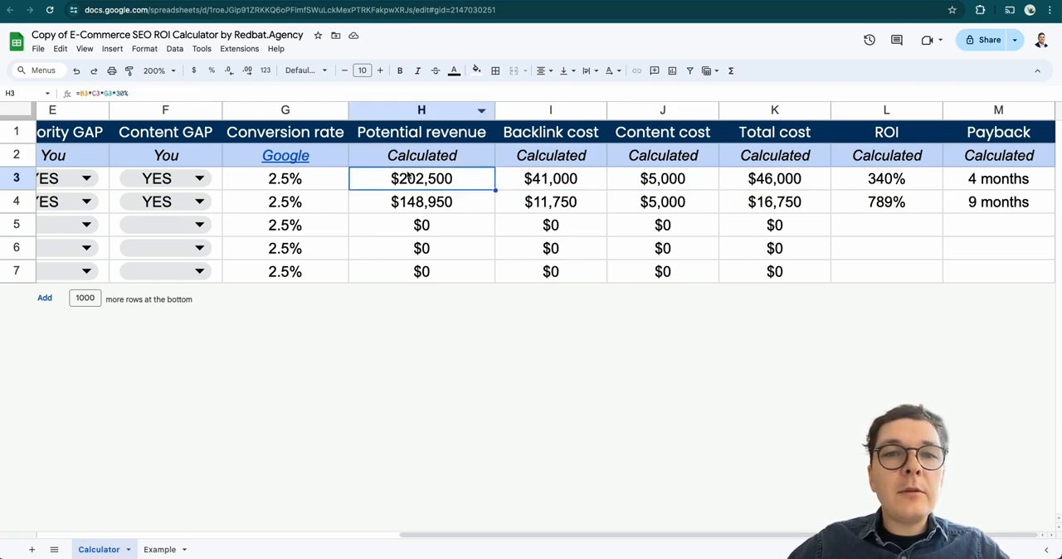
click(75, 73)
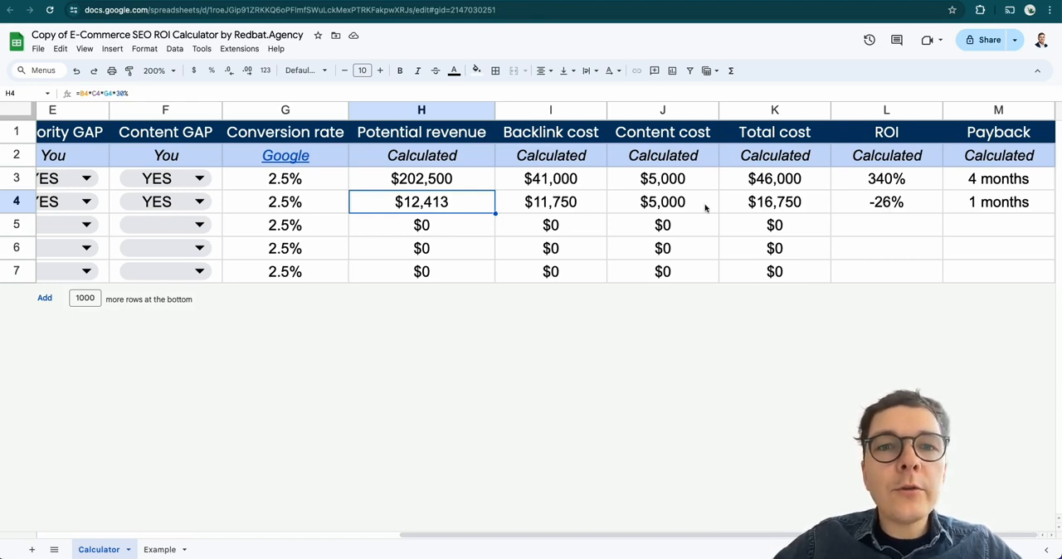
Try multiplying the coffee maker's potential revenue formula by 12, and undo the change
click(473, 182)
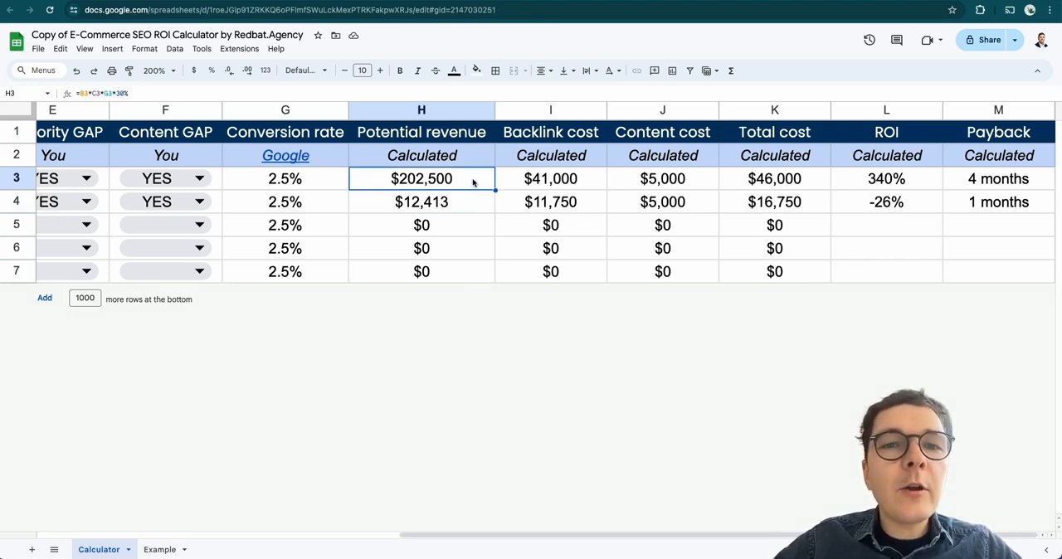
click(210, 92)
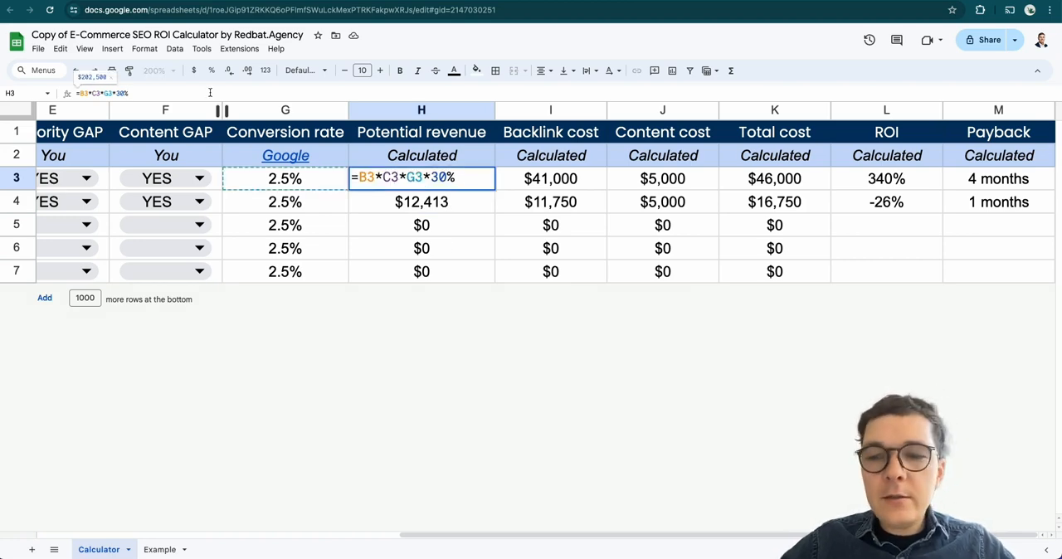
text(*12)
key(Return)
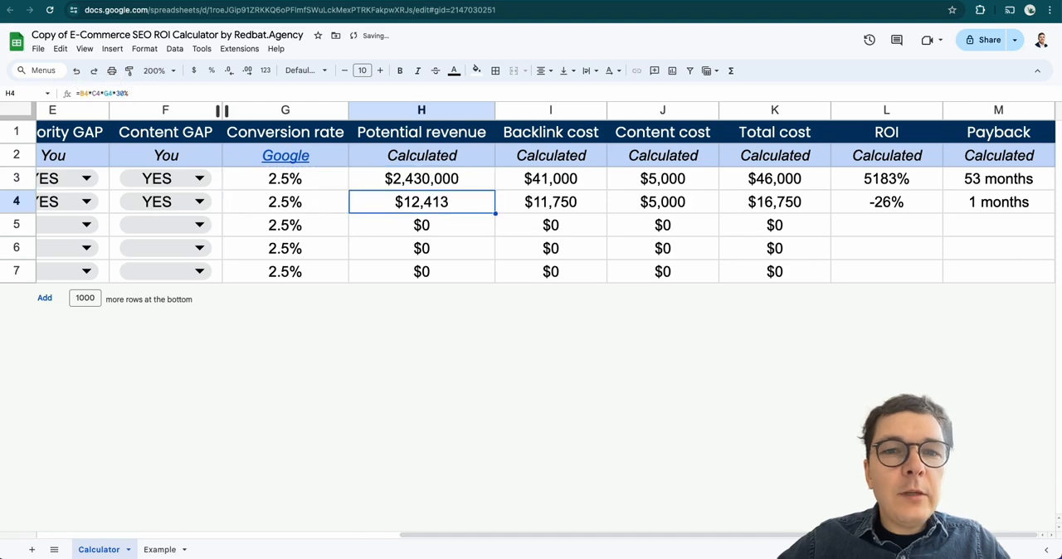
key(ctrl+z)
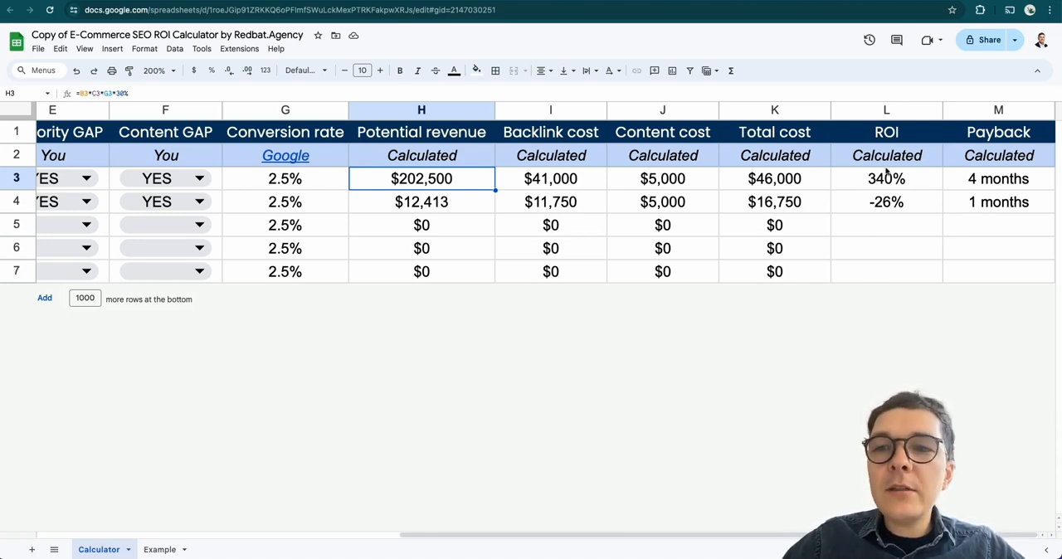
Rename the Product 2 row as Tea kettle
scroll(872, 181, left, 1)
scroll(873, 184, right, 1)
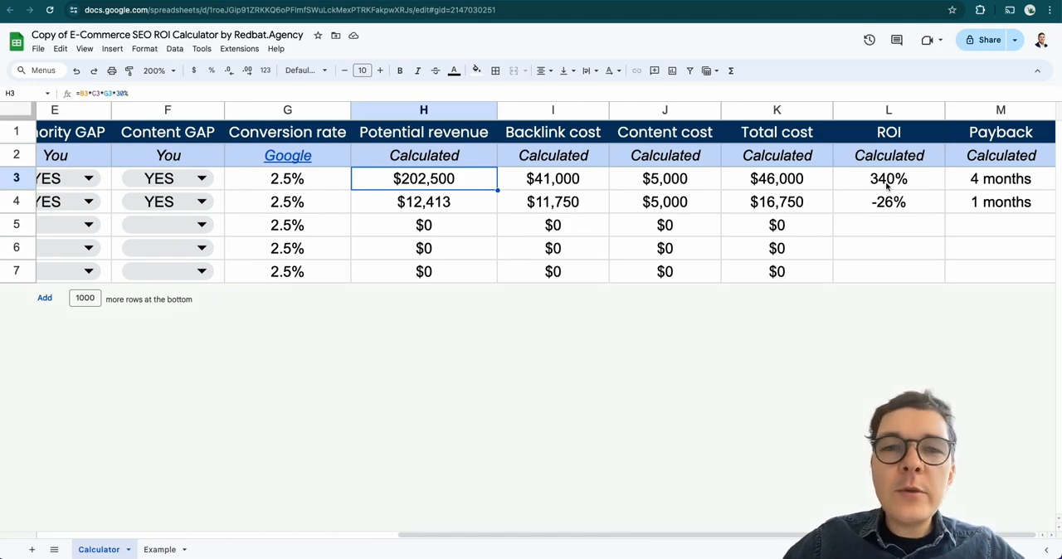
scroll(884, 181, left, 5)
click(165, 203)
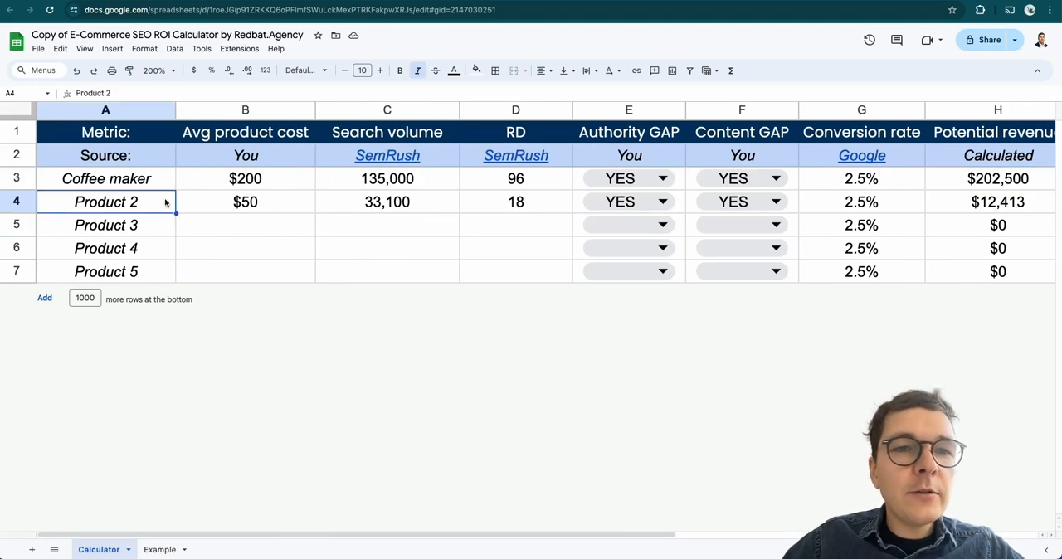
text(Tea kettle)
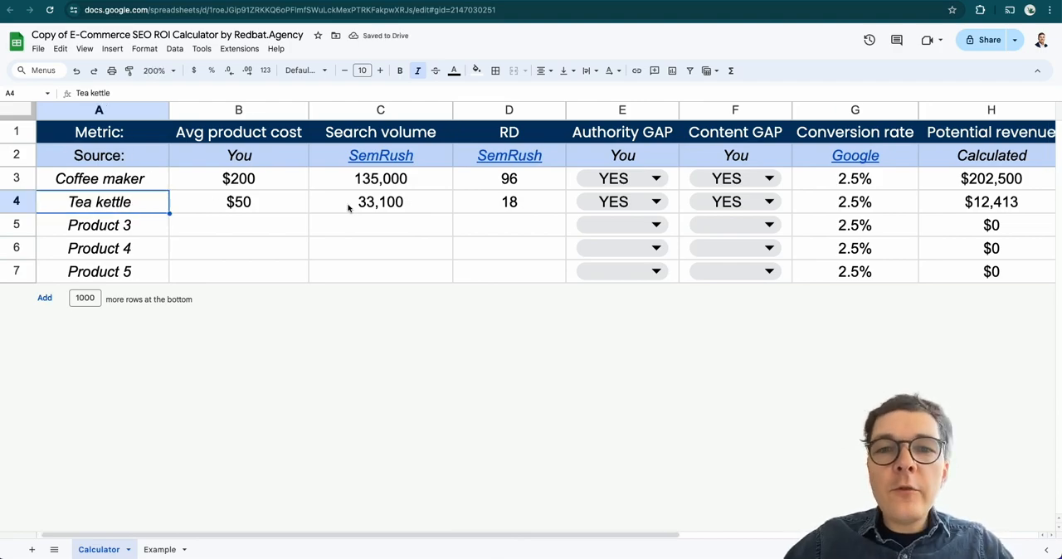
Compare the total costs calculated for the coffee maker and the tea kettle
scroll(348, 208, right, 2)
scroll(349, 208, right, 3)
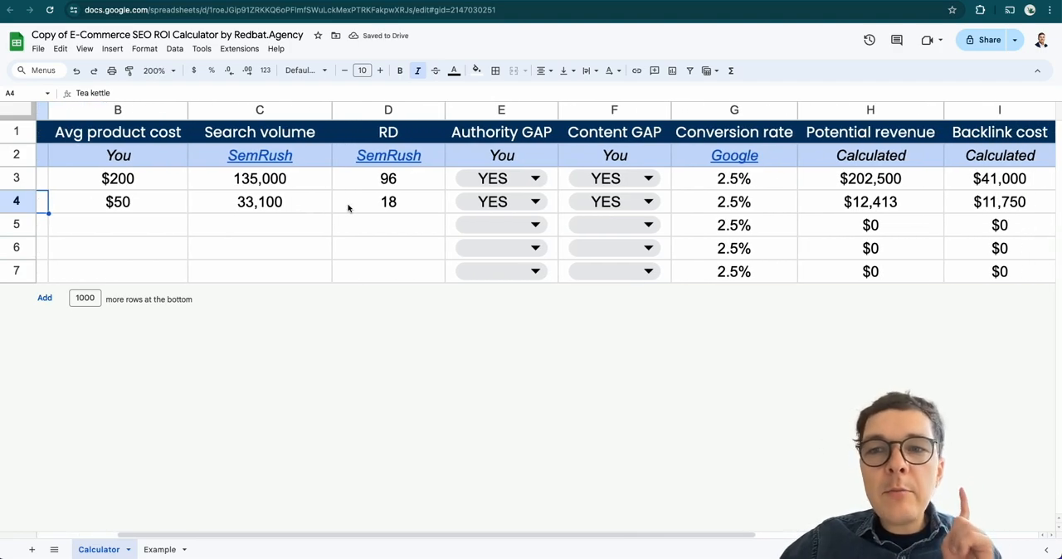
scroll(349, 208, right, 10)
click(818, 183)
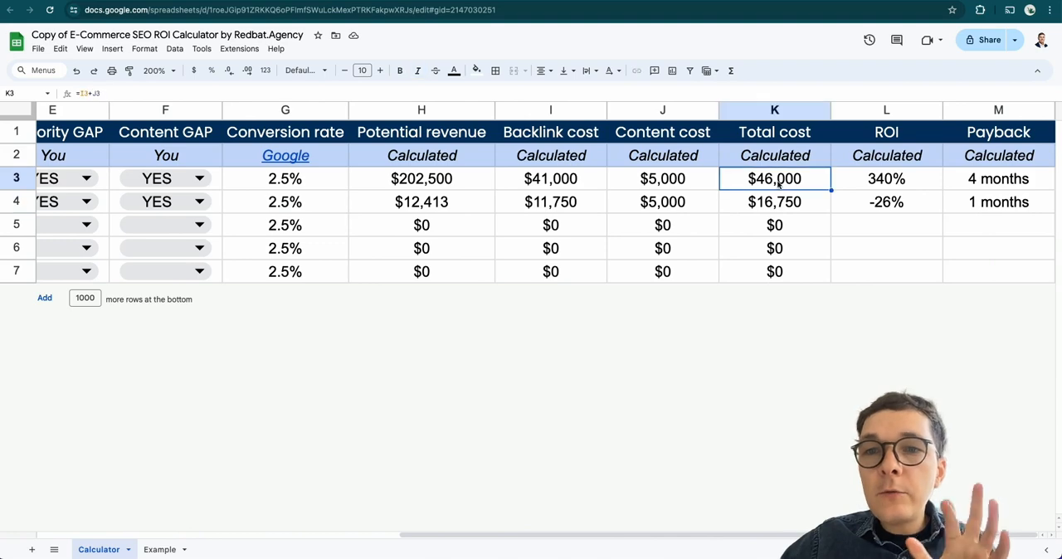
click(811, 204)
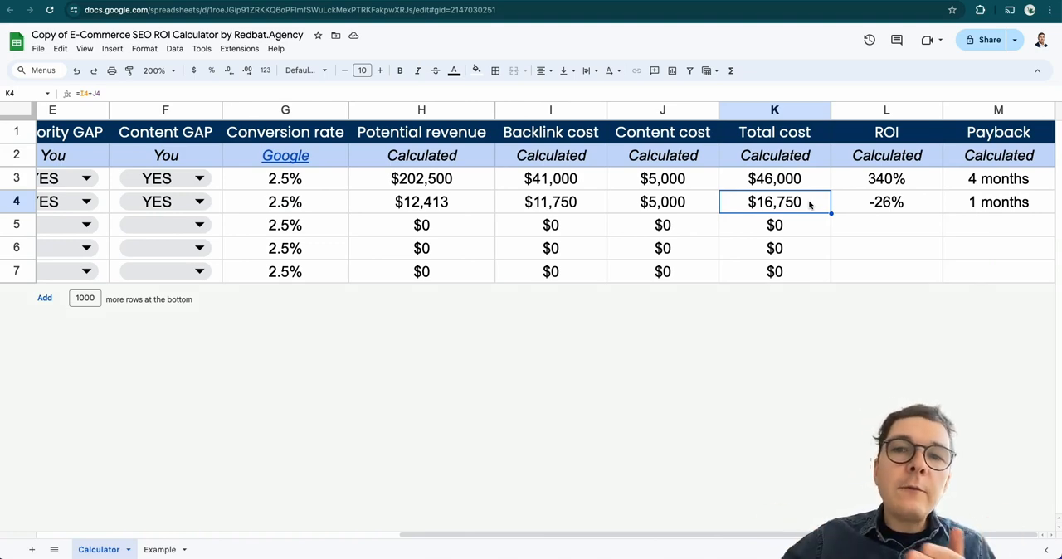
click(801, 180)
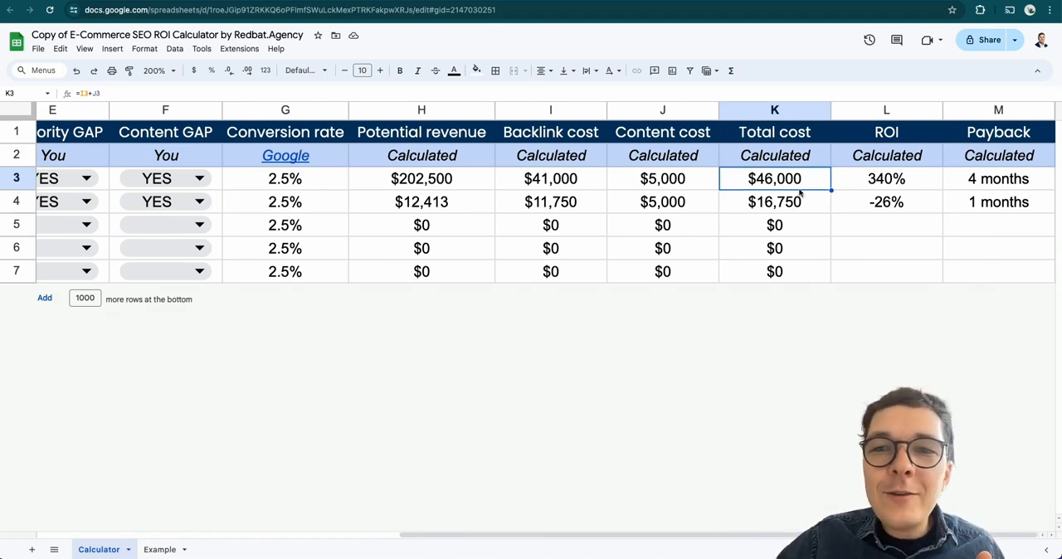
click(797, 206)
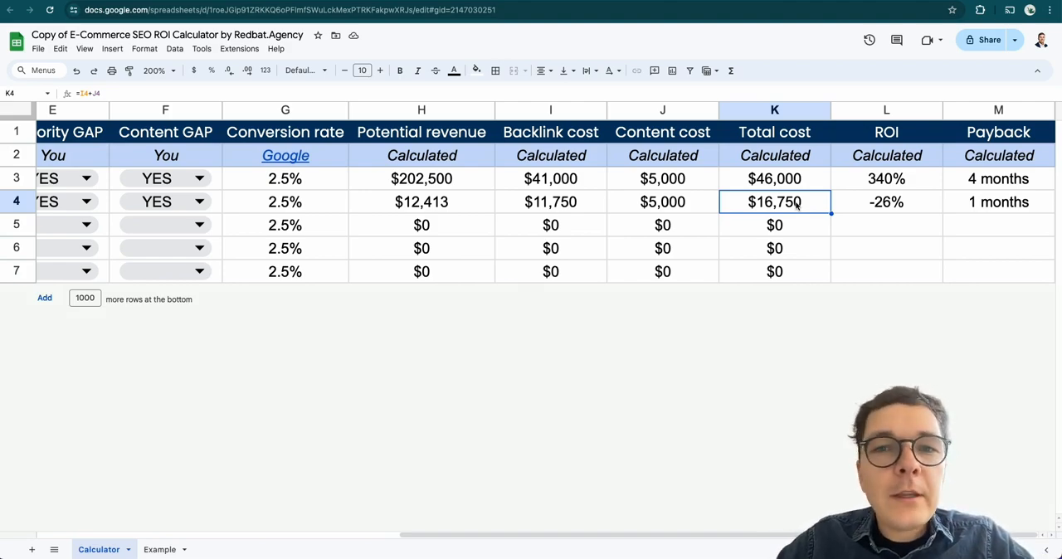
Review the unfilled Product 3 to Product 5 rows and the coffee maker's total cost
scroll(797, 207, left, 5)
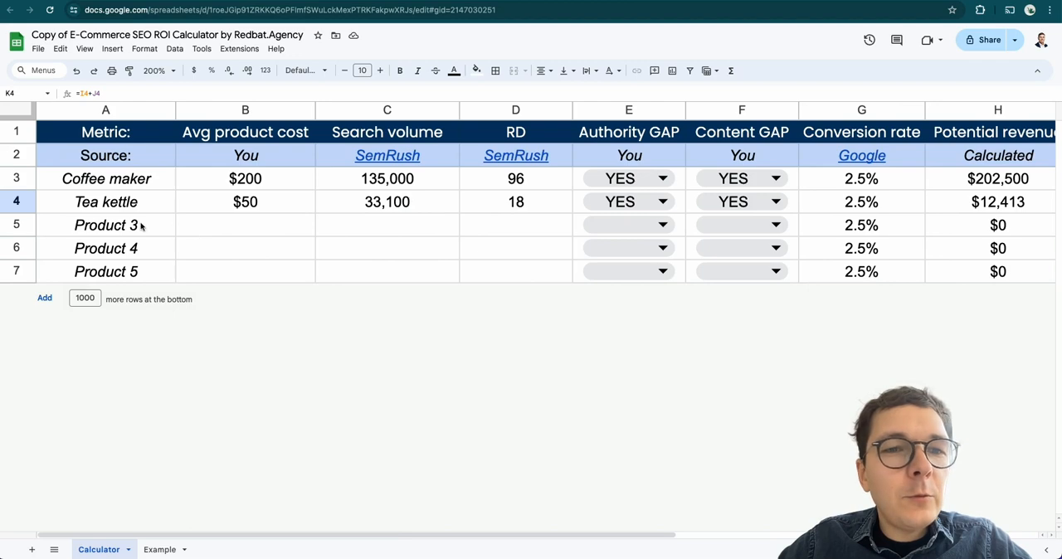
drag(147, 225, 135, 272)
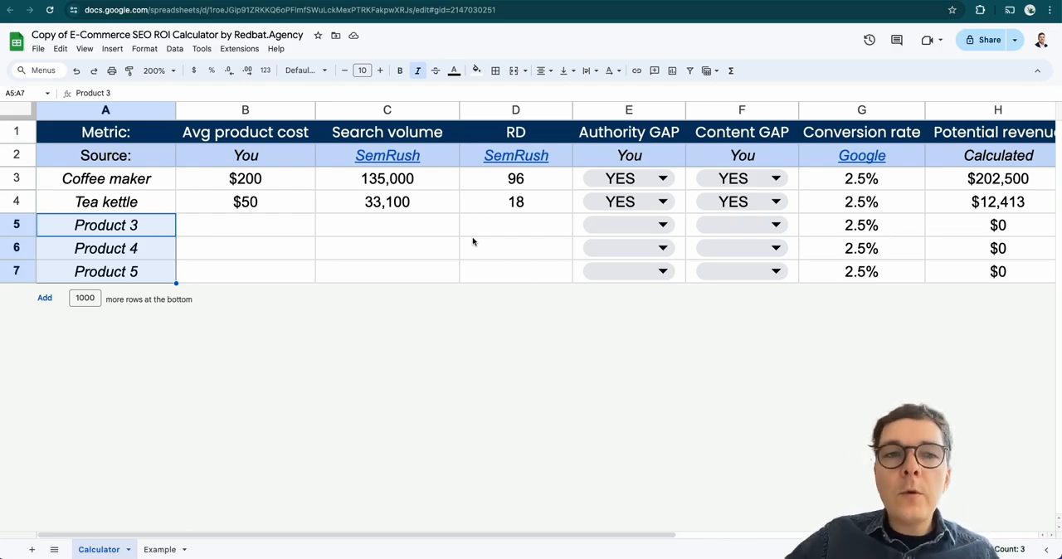
scroll(473, 241, right, 5)
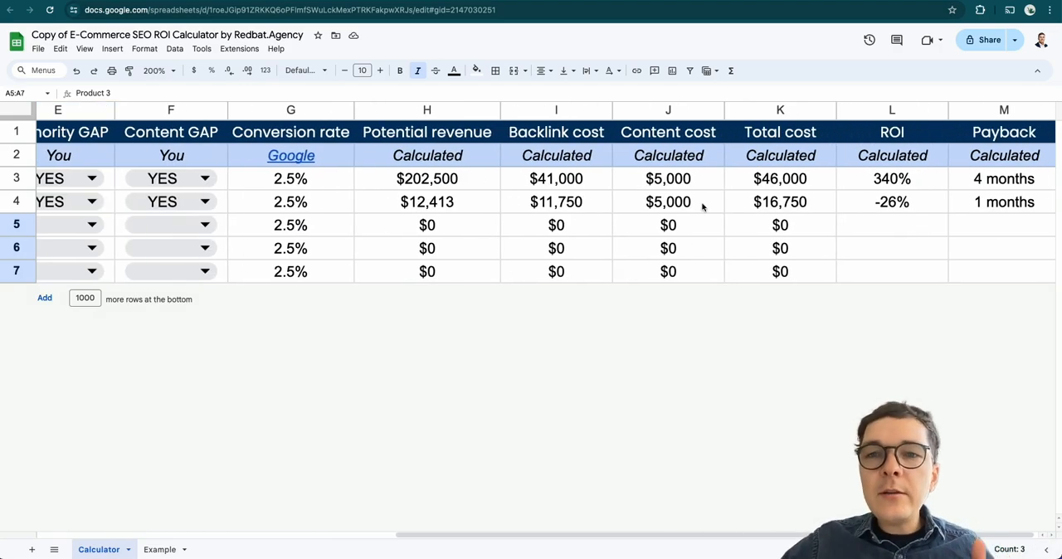
click(820, 188)
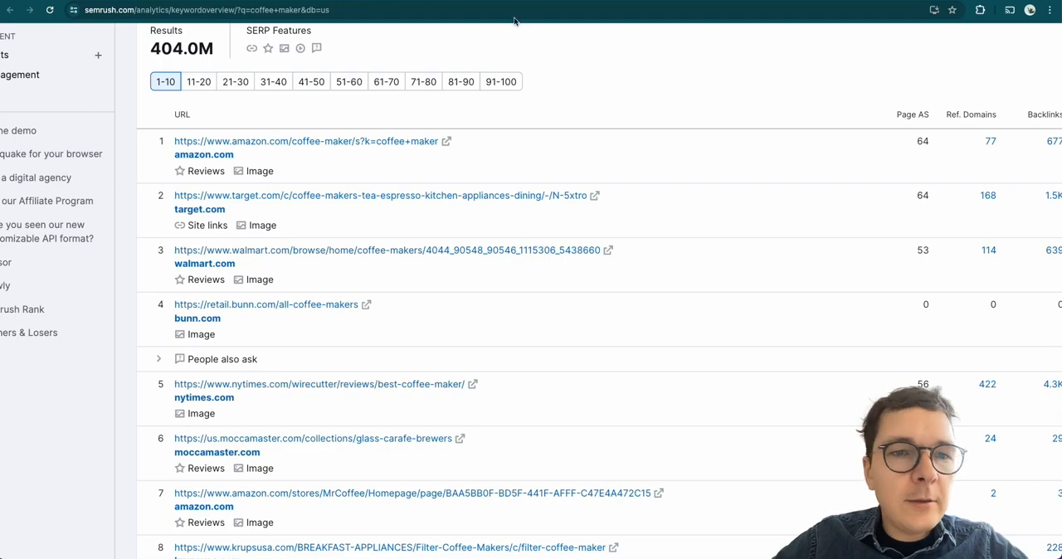
Switch to Semrush's Keyword Magic Tool results for coffee machines and examine the related keywords' volume, KD and CPC
scroll(597, 332, up, 3)
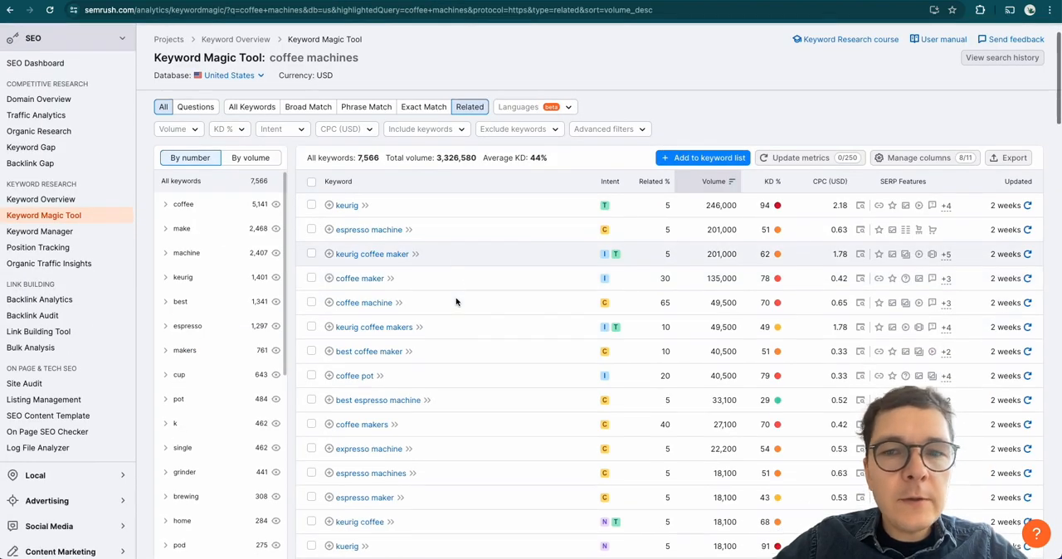
scroll(457, 302, down, 2)
scroll(539, 191, up, 1)
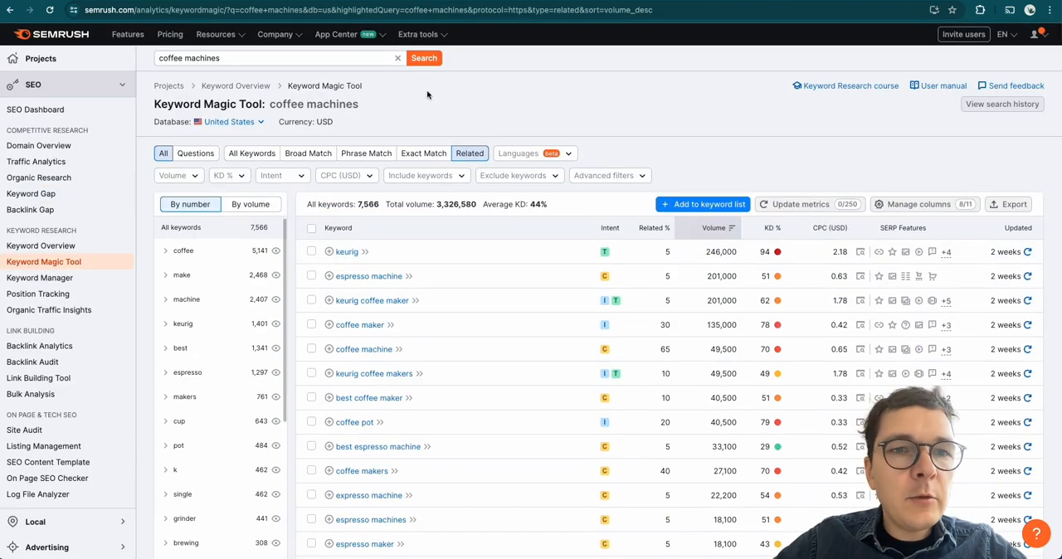
scroll(426, 90, down, 1)
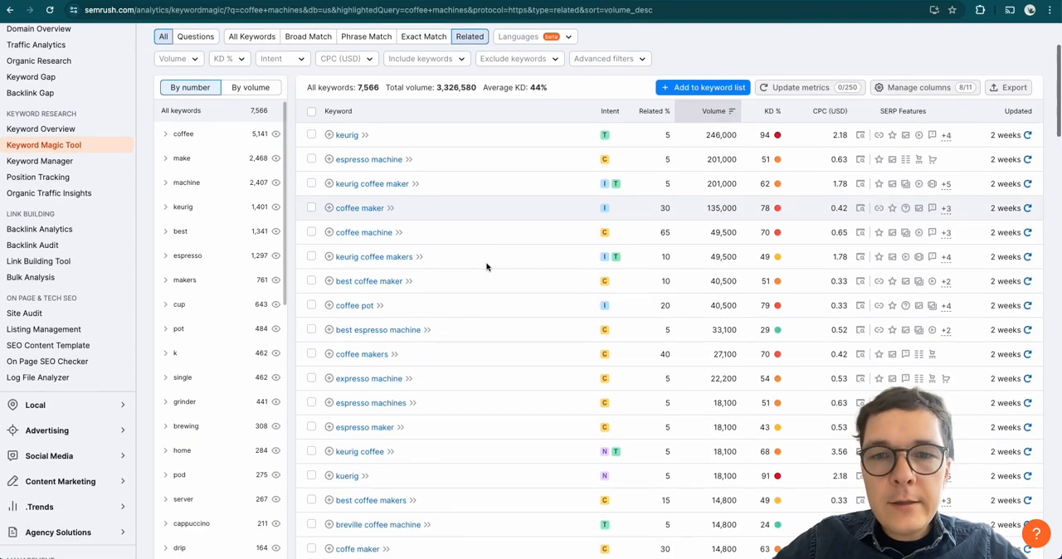
scroll(643, 308, down, 2)
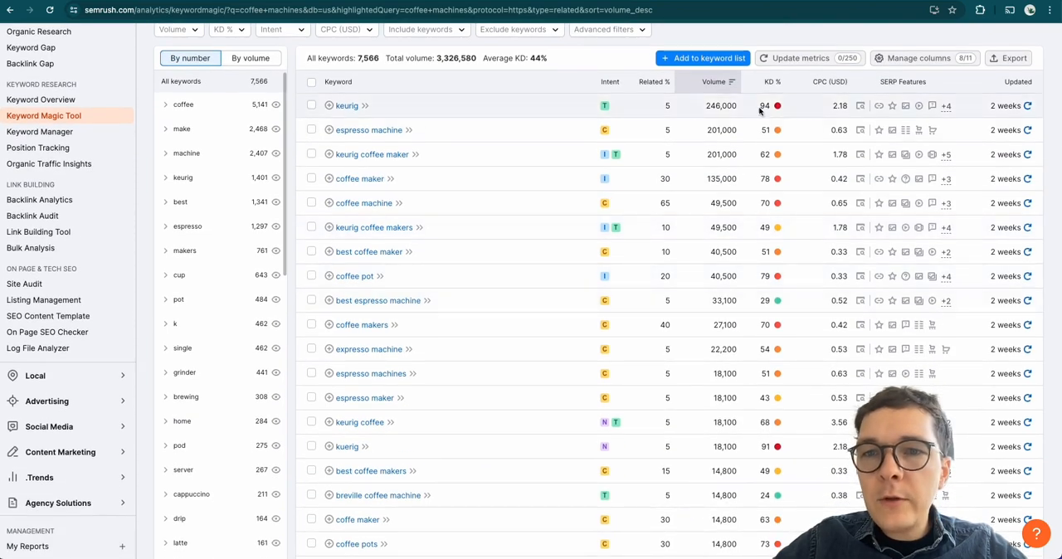
mouse_move(770, 85)
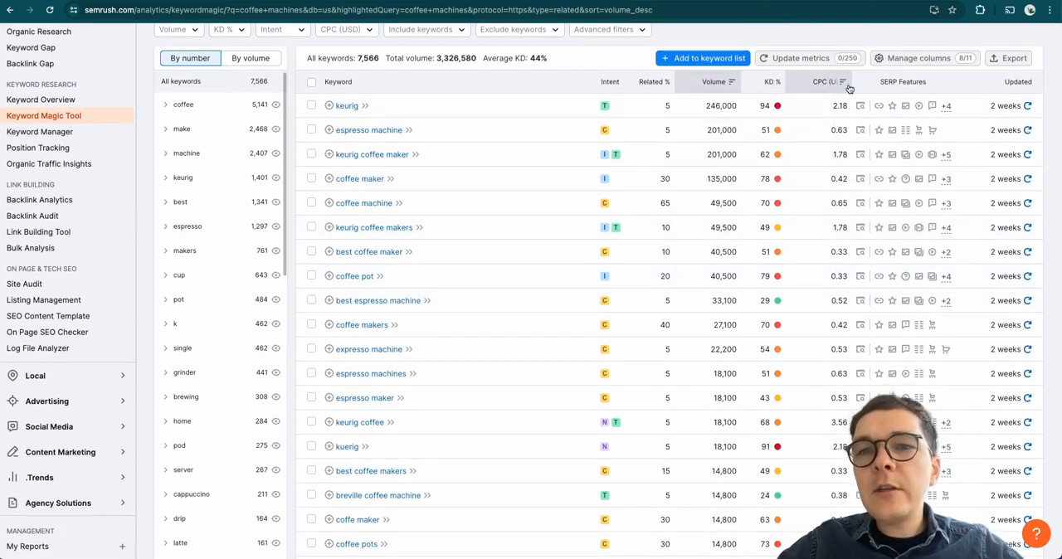
Open the Keyword Magic Tool results for tea kettle and examine the keyword variations' volume, KD and CPC
scroll(527, 167, down, 3)
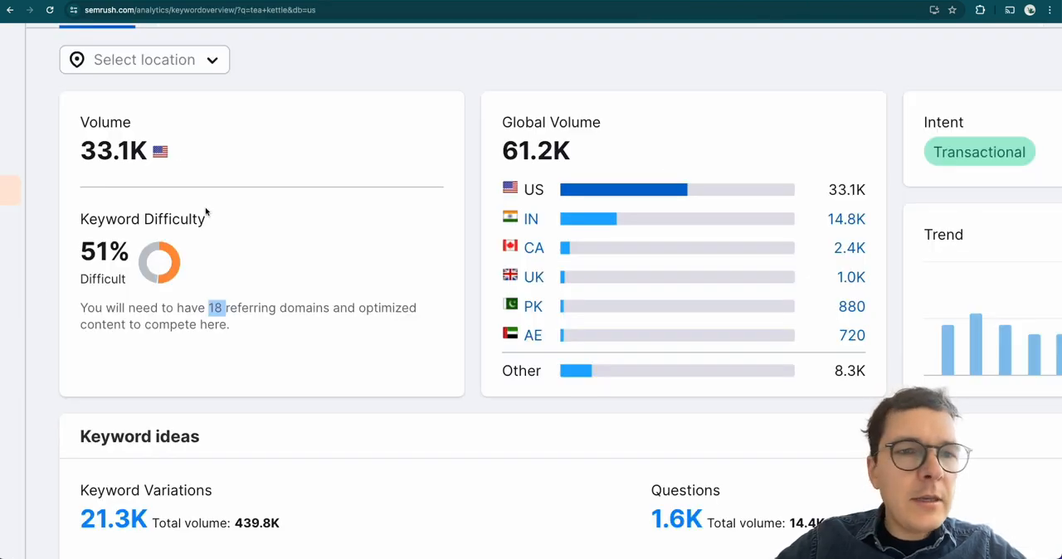
click(204, 212)
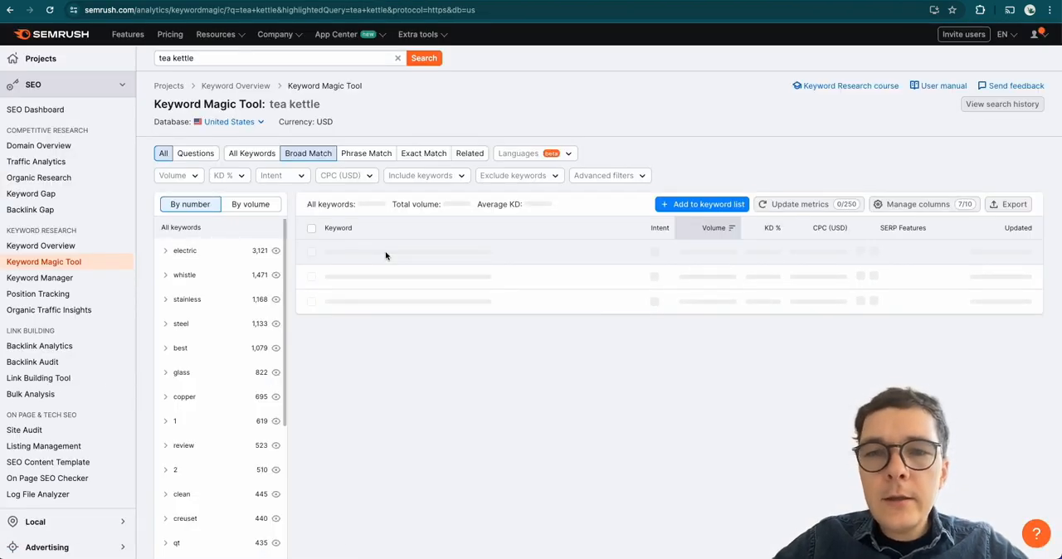
scroll(498, 261, down, 3)
scroll(606, 265, down, 1)
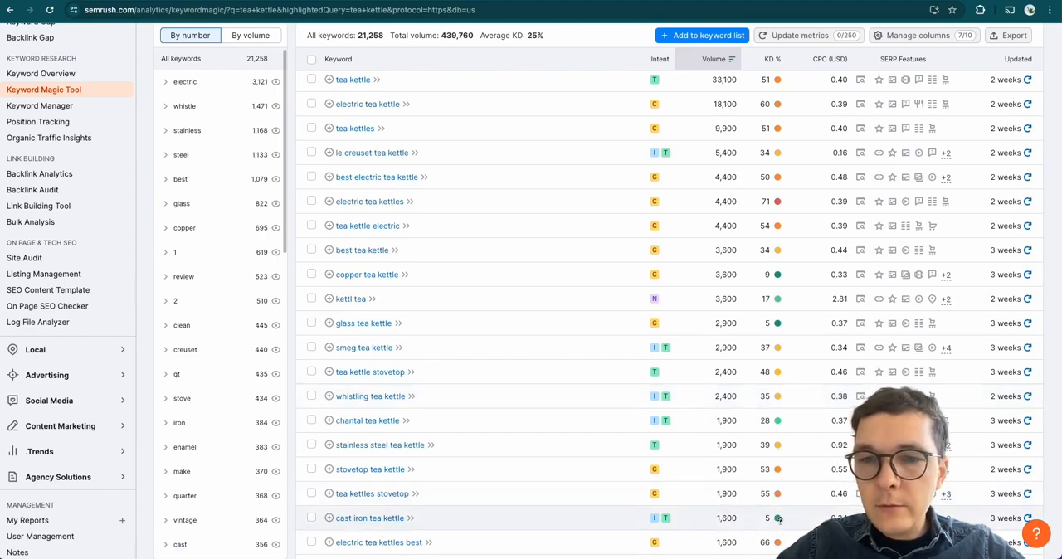
mouse_move(778, 520)
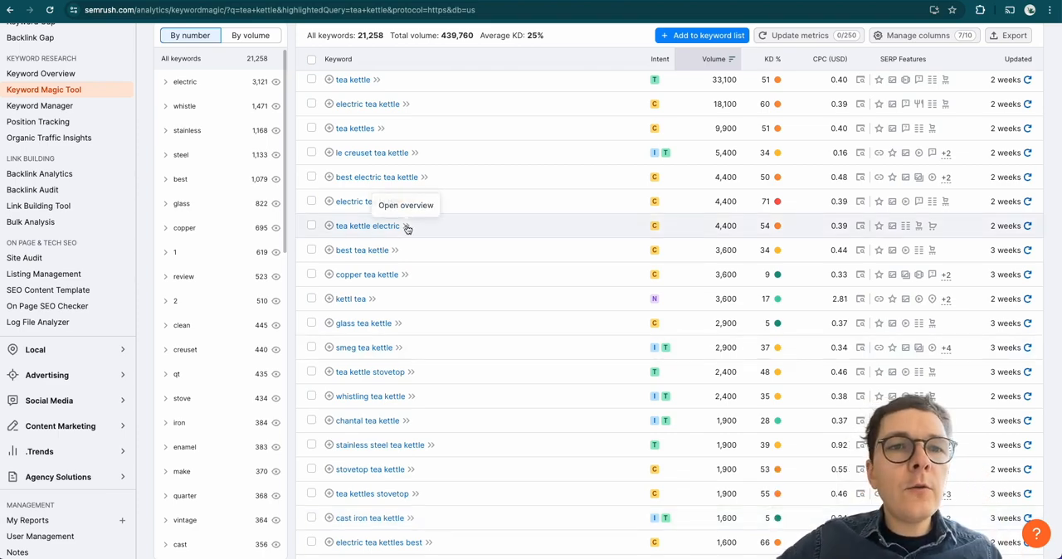
Switch to the ROI calculator in Google Sheets and inspect the Total cost and ROI formulas in the Product 4 row
click(204, 1)
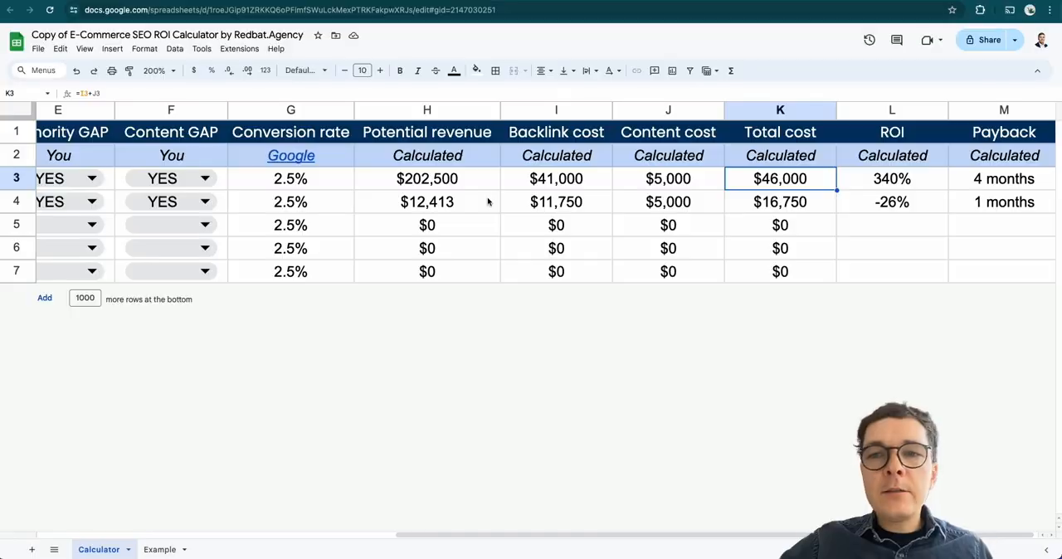
double_click(826, 246)
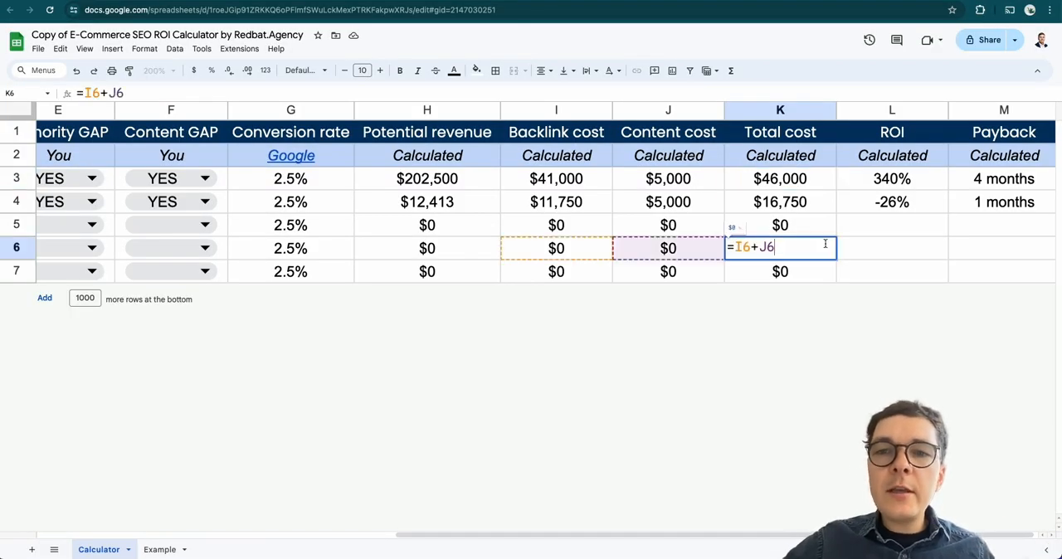
click(869, 256)
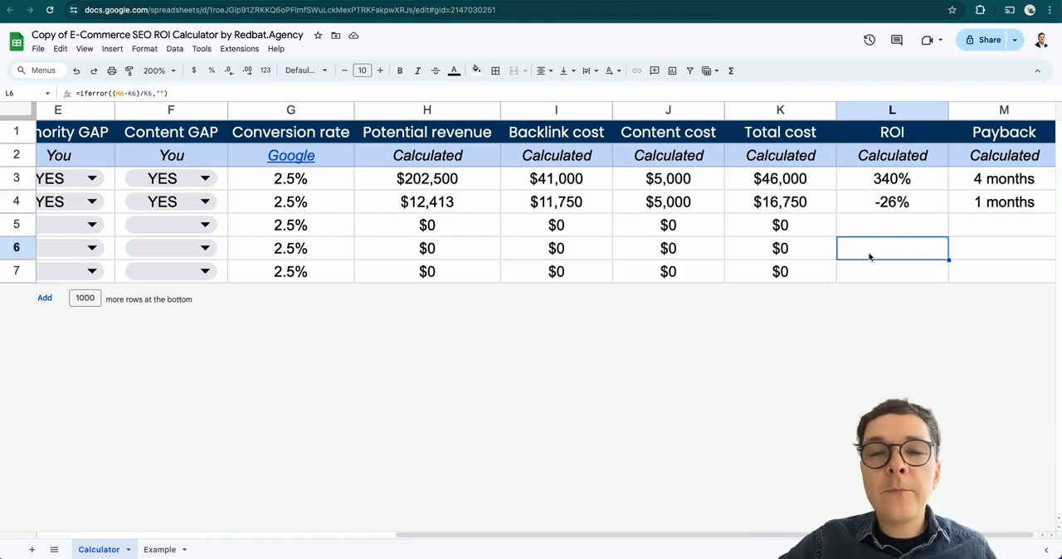
Review the calculator from the product cost, search volume and RD inputs through to the calculated ROI and payback
scroll(869, 257, left, 10)
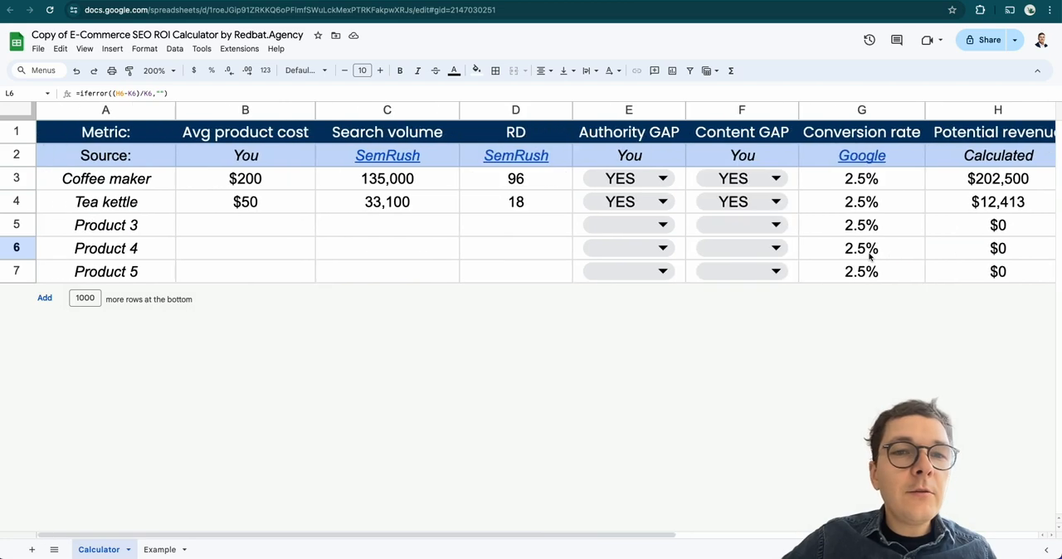
click(521, 234)
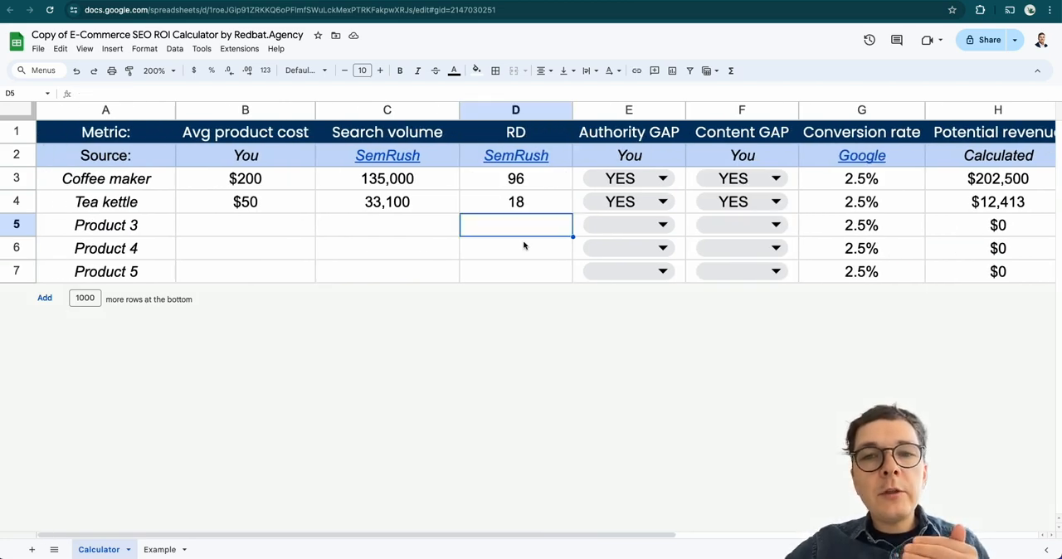
click(523, 245)
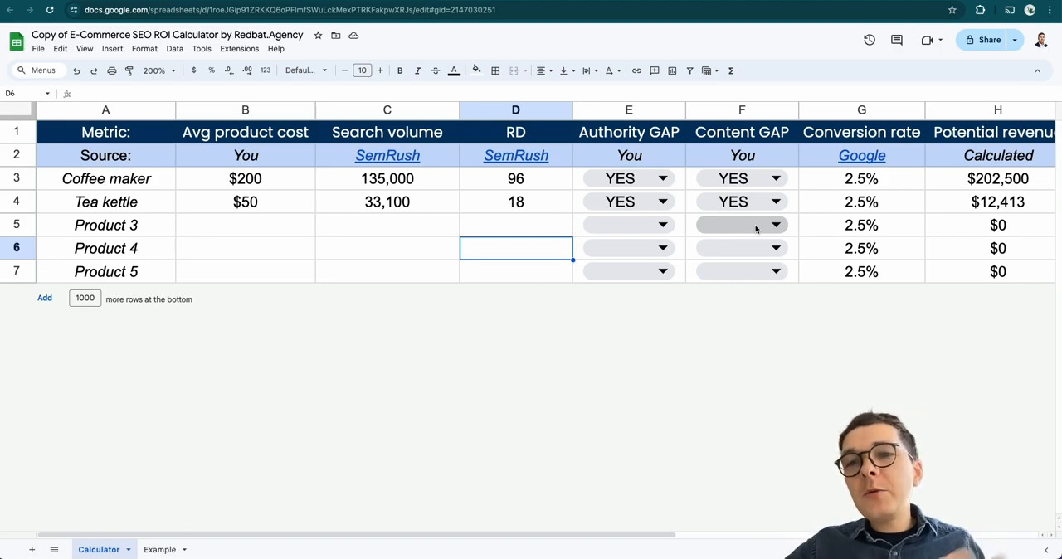
scroll(756, 229, right, 5)
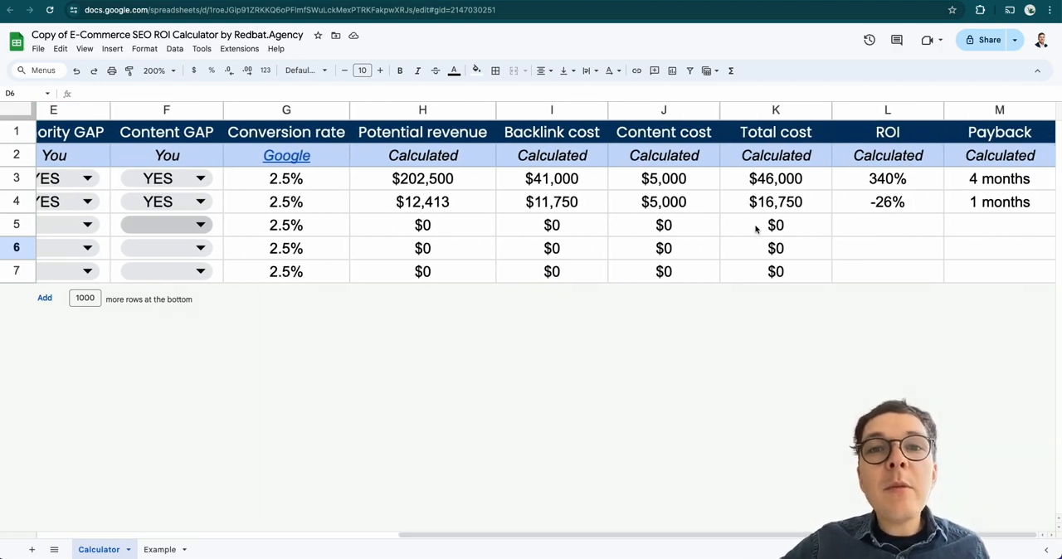
scroll(756, 229, left, 5)
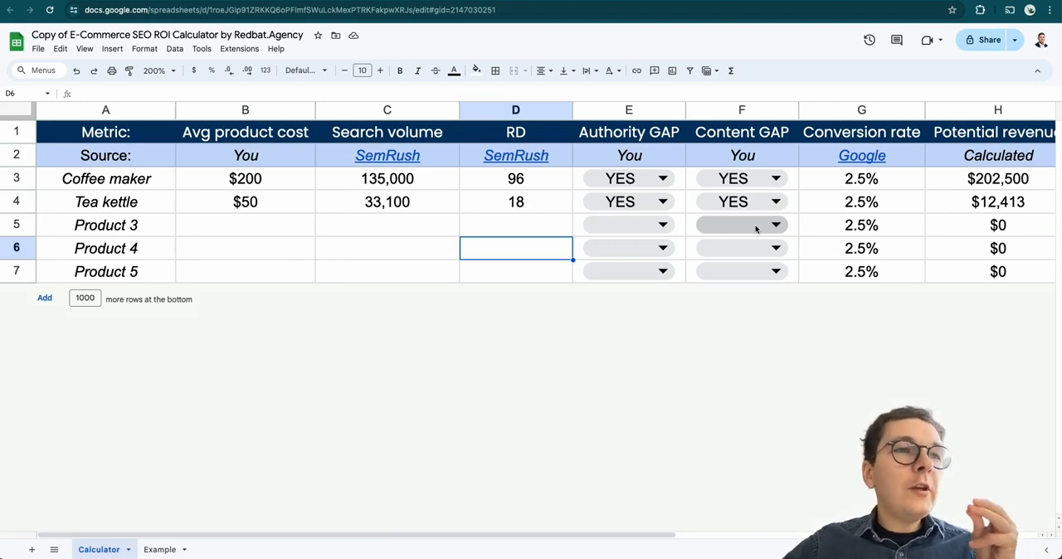